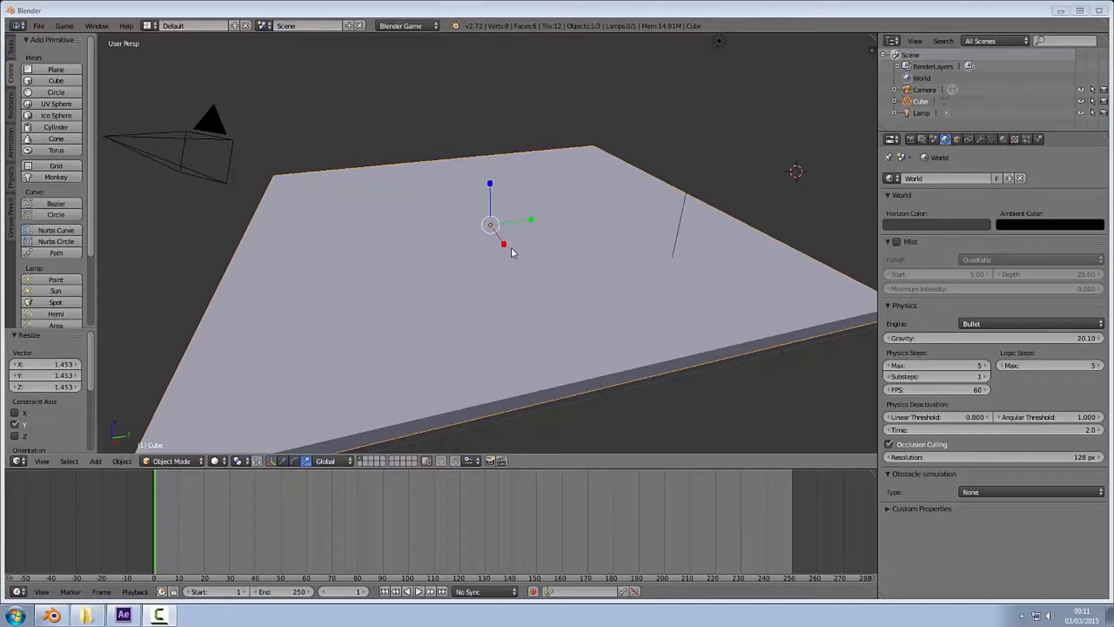
- Add a cube and move it above the middle of the floor slab, to about X -1.10, Y 0.07, Z 3.38
left_click(56, 80)
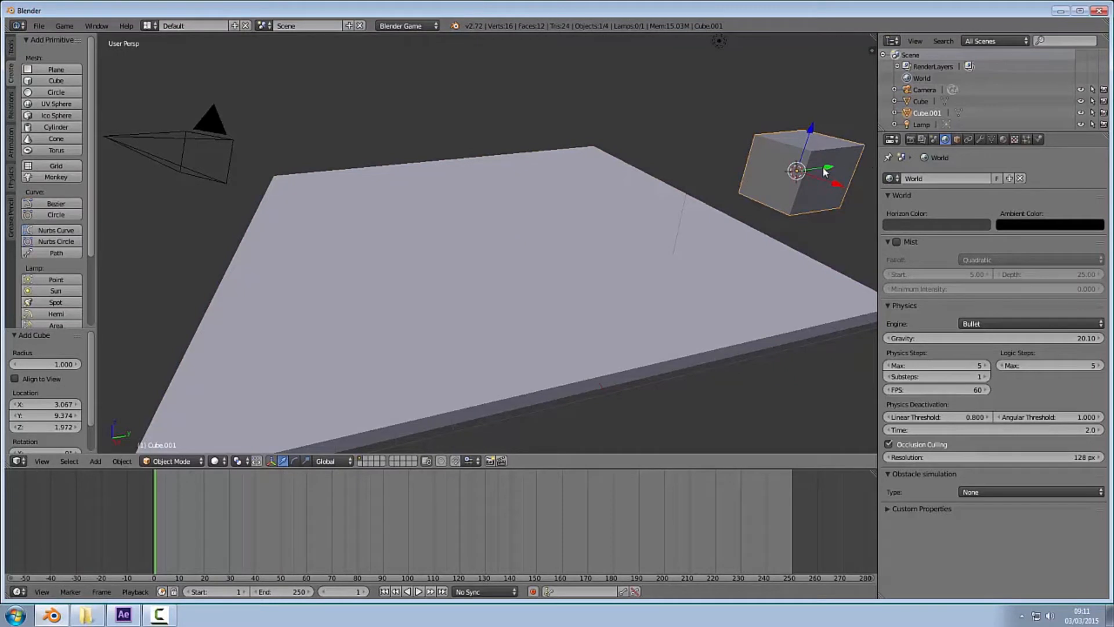
key("g")
key("y")
left_click(551, 233)
key("g")
key("z")
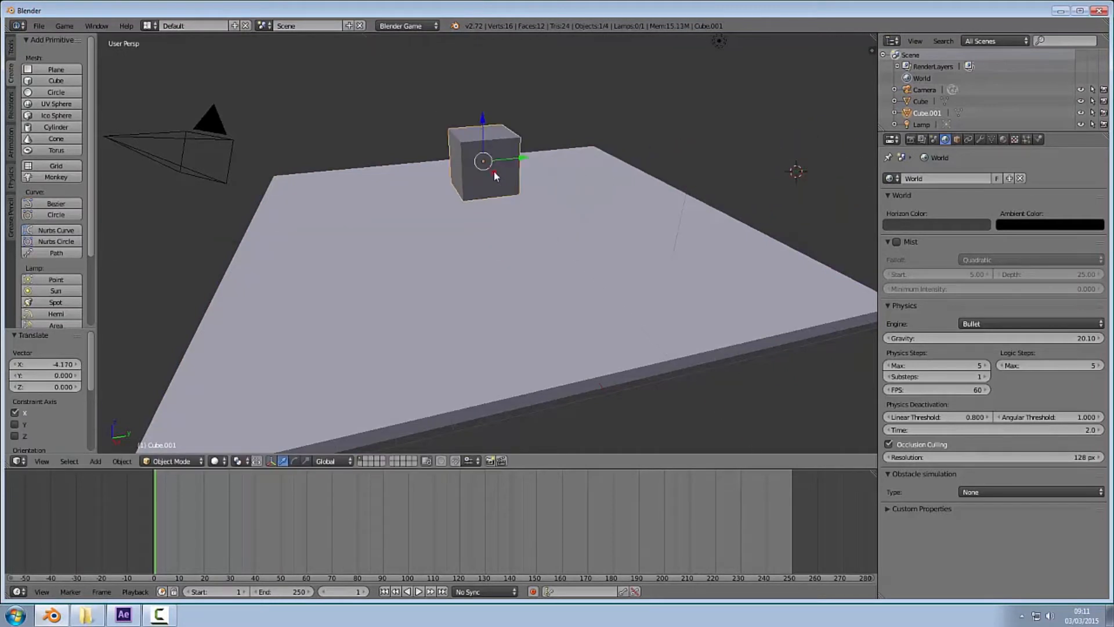
left_click(496, 114)
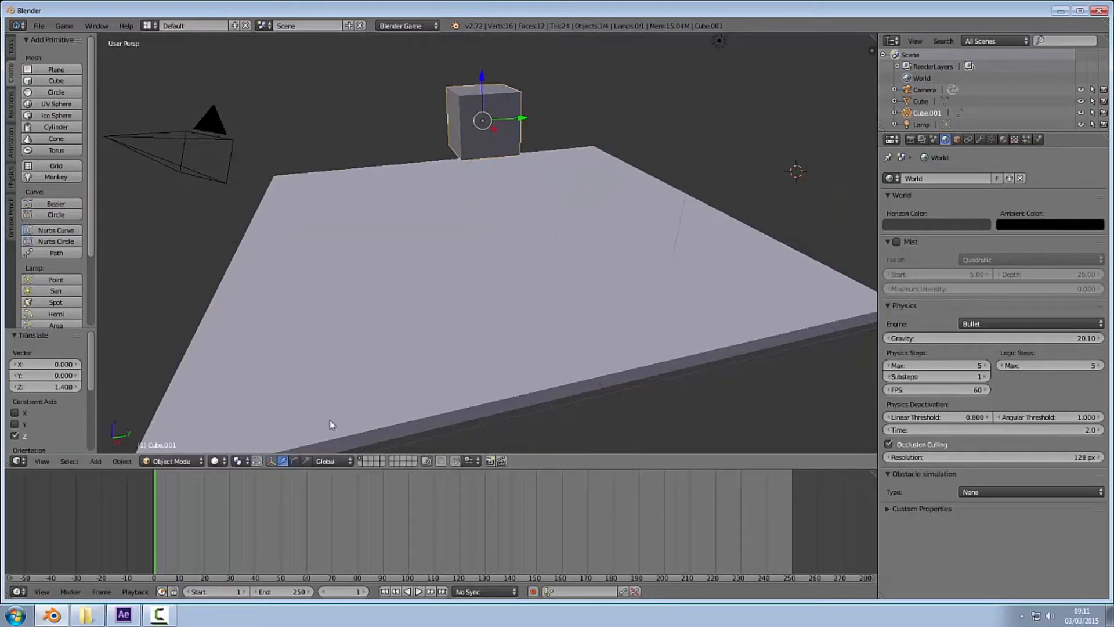
- Scale the new cube along the Z axis by about 1.105 to make it slightly taller
key("s")
key("z")
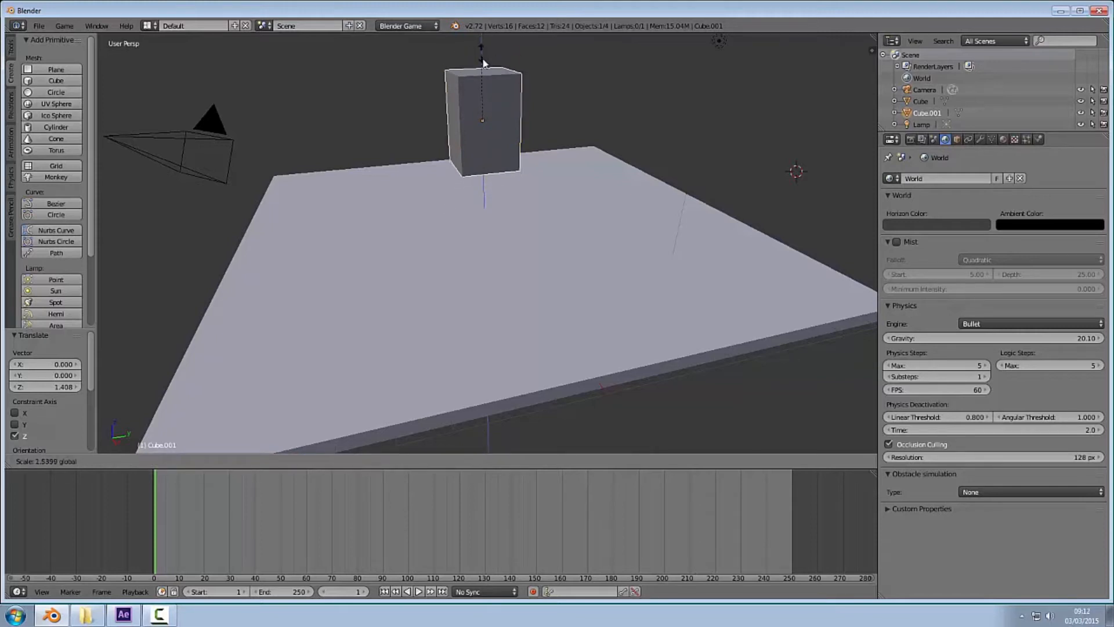
left_click(570, 121)
mouse_move(571, 127)
middle_mouse_down()
mouse_move(627, 140)
mouse_move(570, 146)
middle_mouse_up()
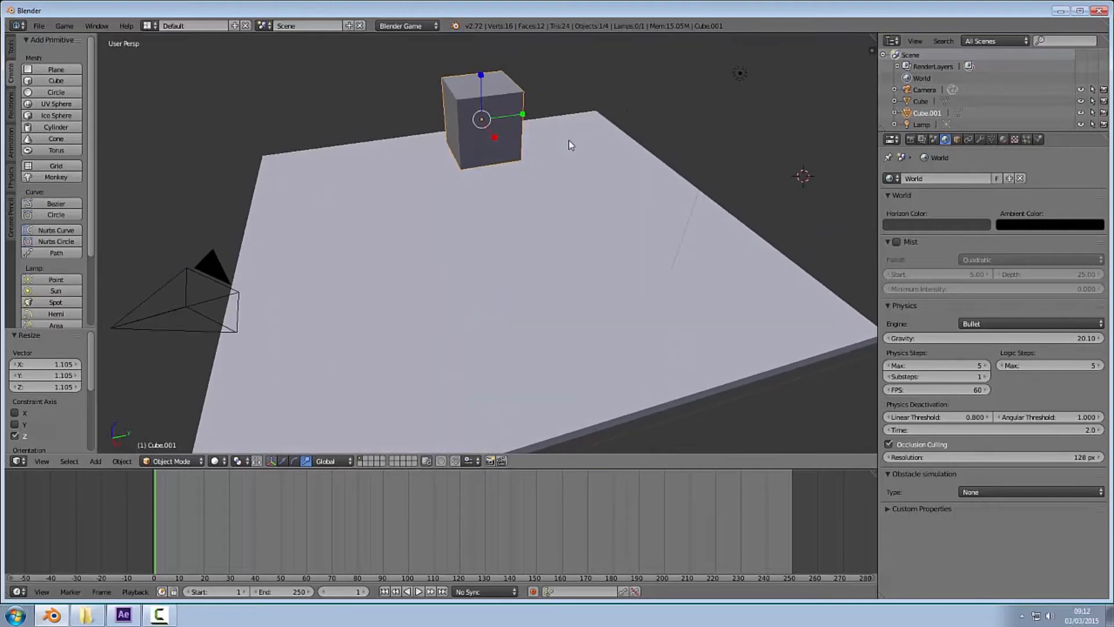
- With Blender Game as the engine, set the new cube's physics type to Dynamic and test-run the game
left_click(411, 27)
left_click(429, 51)
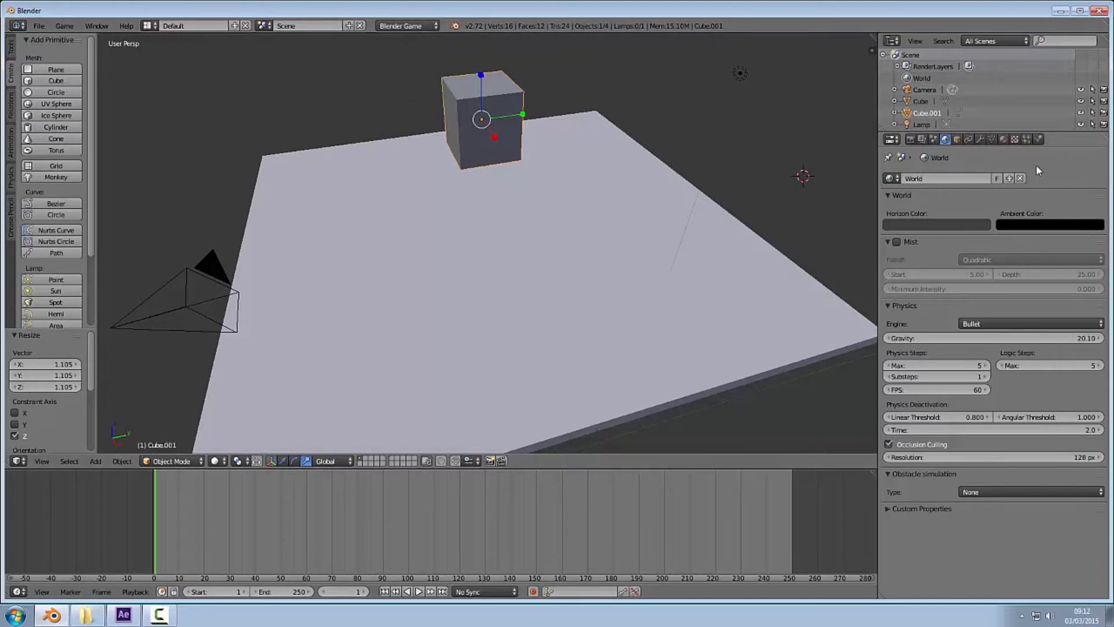
left_click(1039, 140)
left_click(991, 189)
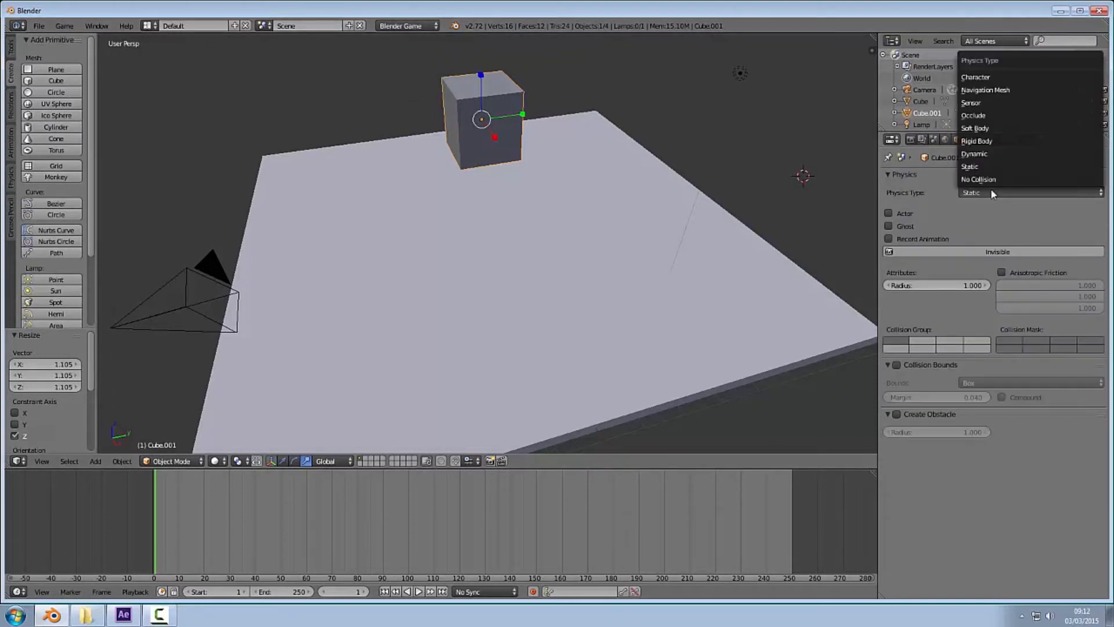
left_click(992, 153)
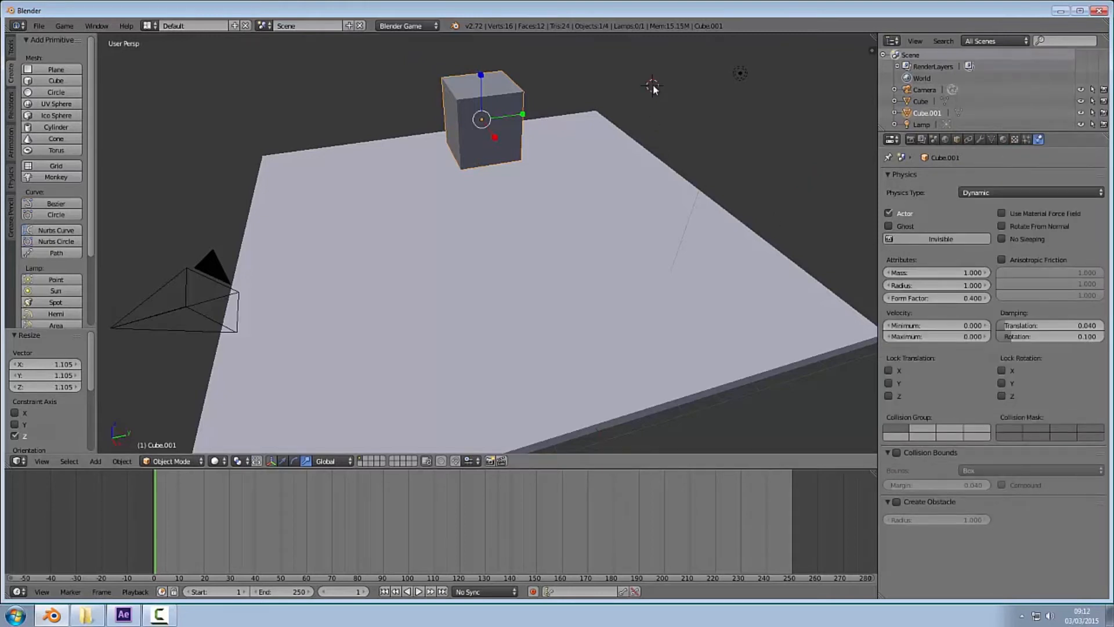
key("p")
key("Escape")
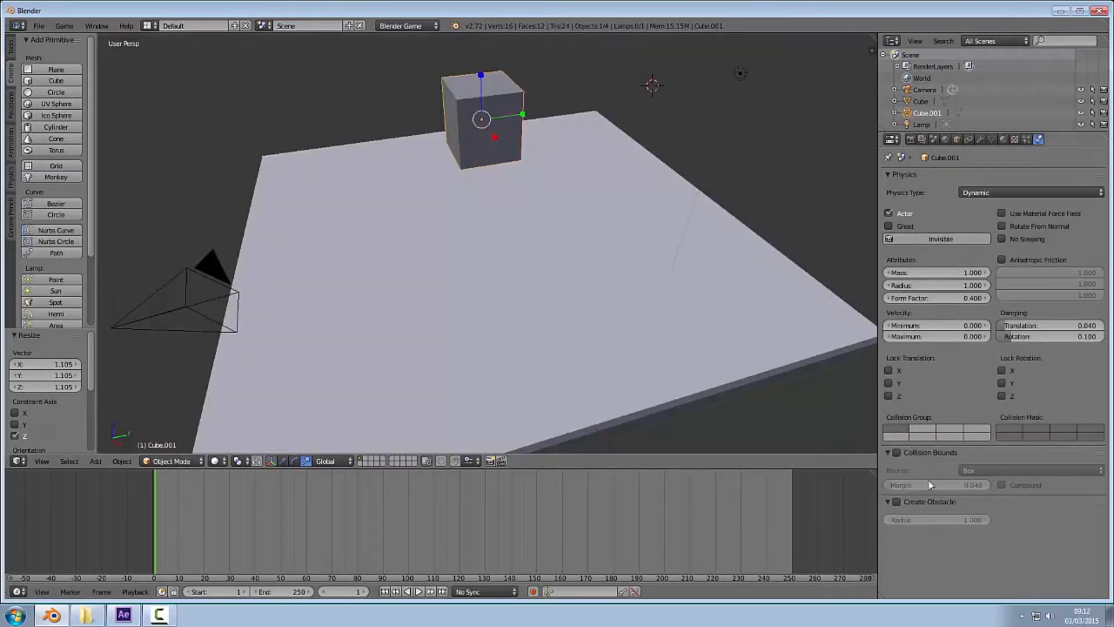
- Enable Box collision bounds on both the small cube and the floor slab, leaving Create Obstacle off
left_click(897, 452)
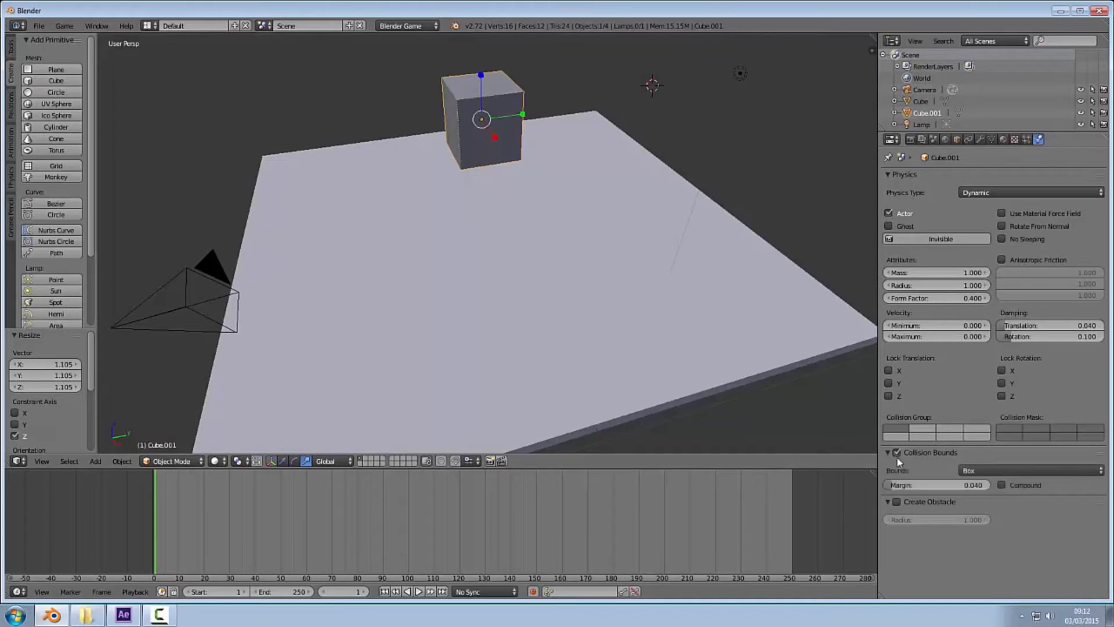
right_click(684, 347)
left_click(898, 414)
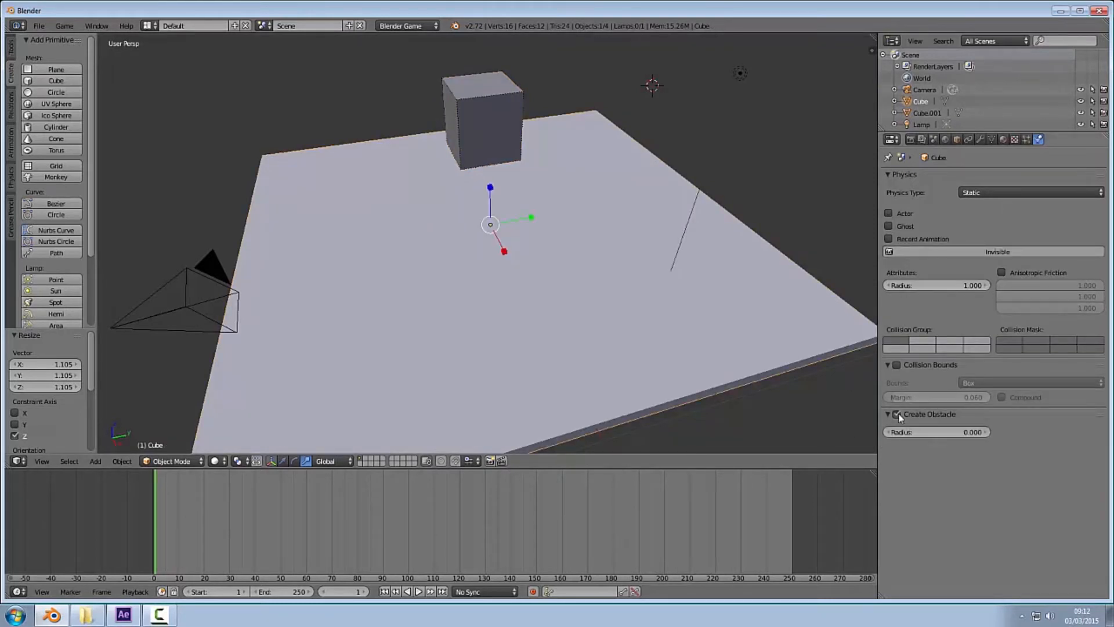
left_click(897, 415)
left_click(896, 364)
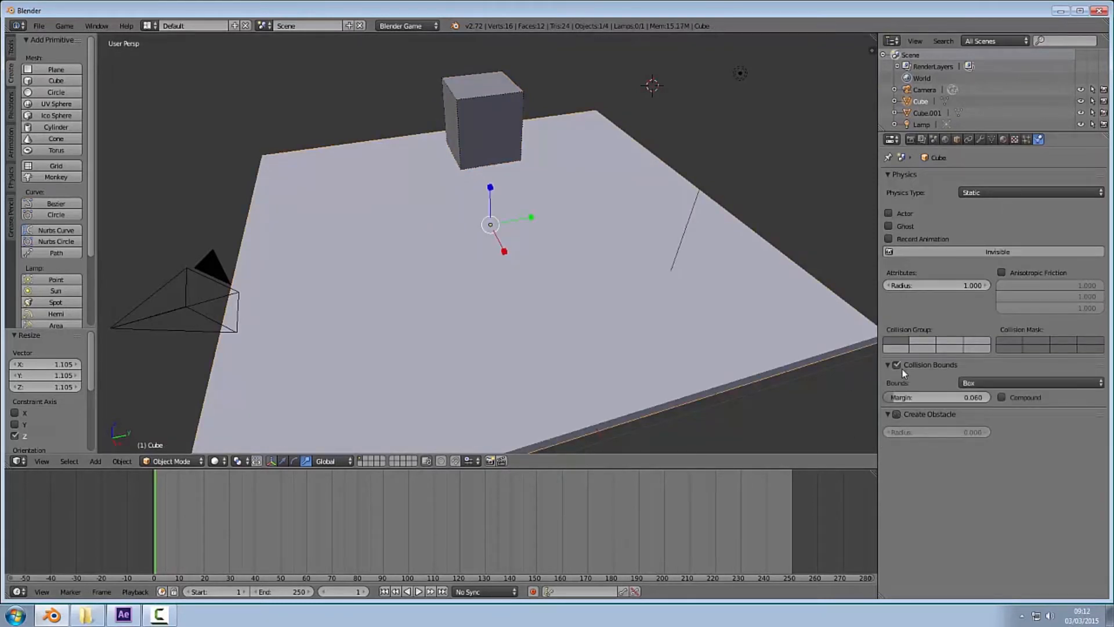
- Switch the small cube to the translate manipulator and rename the object as Player 1
right_click(503, 125)
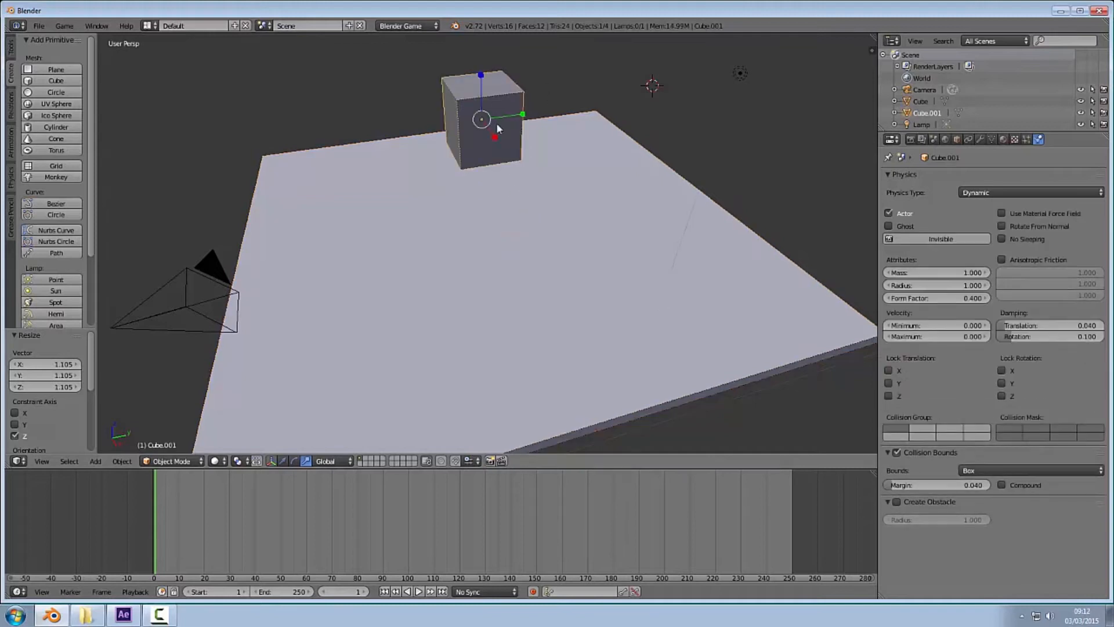
left_click(283, 461)
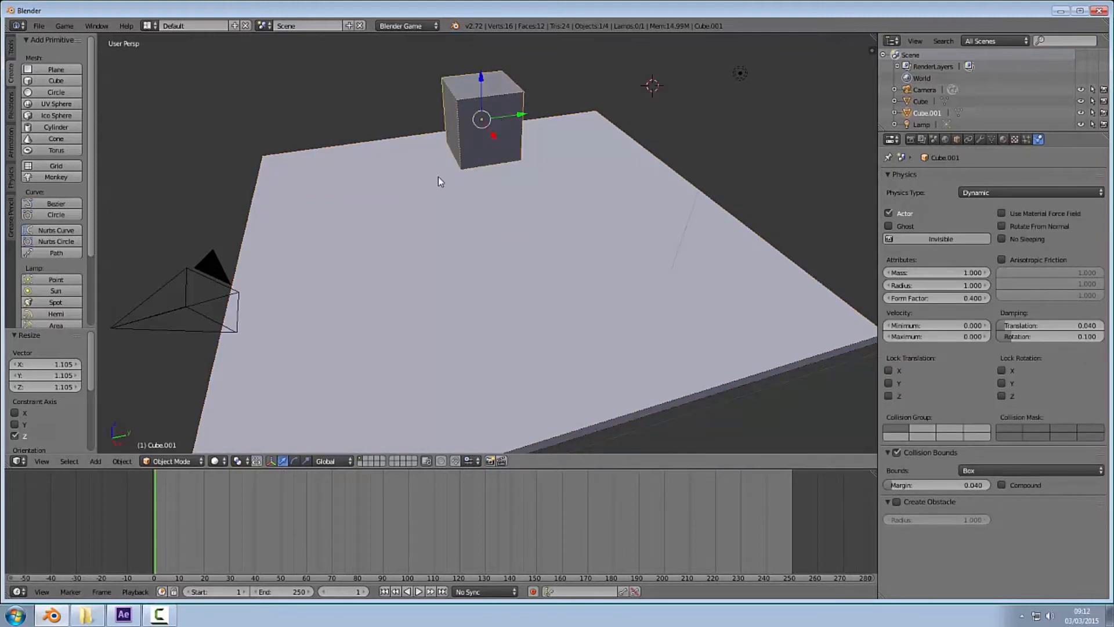
left_click(957, 140)
left_click(955, 179)
type("Player 1")
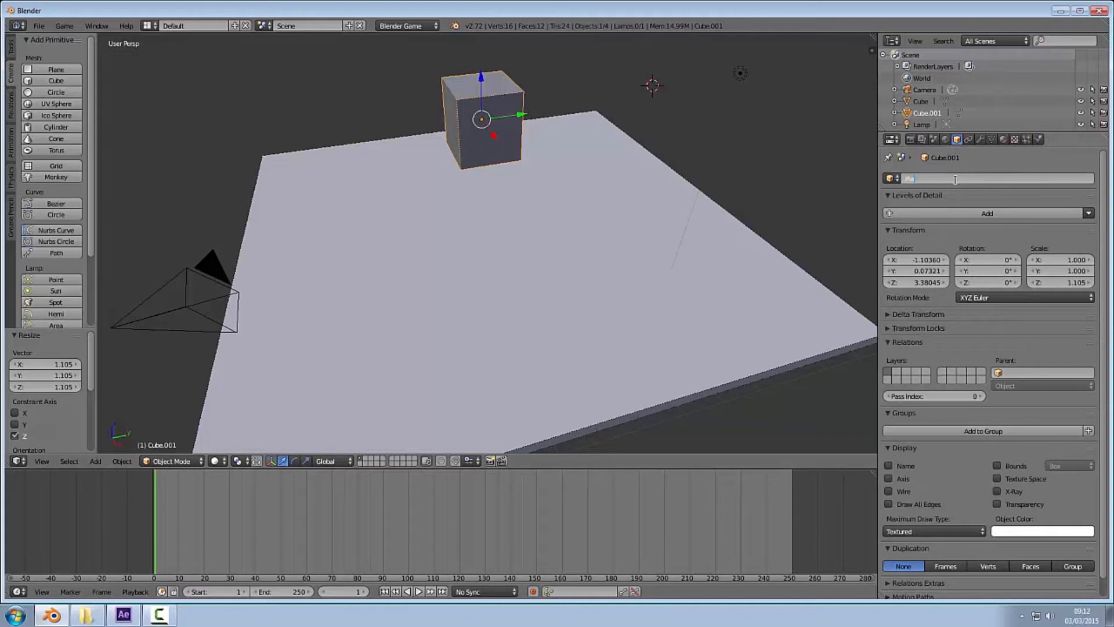
key("Return")
left_click(1004, 140)
left_click(960, 215)
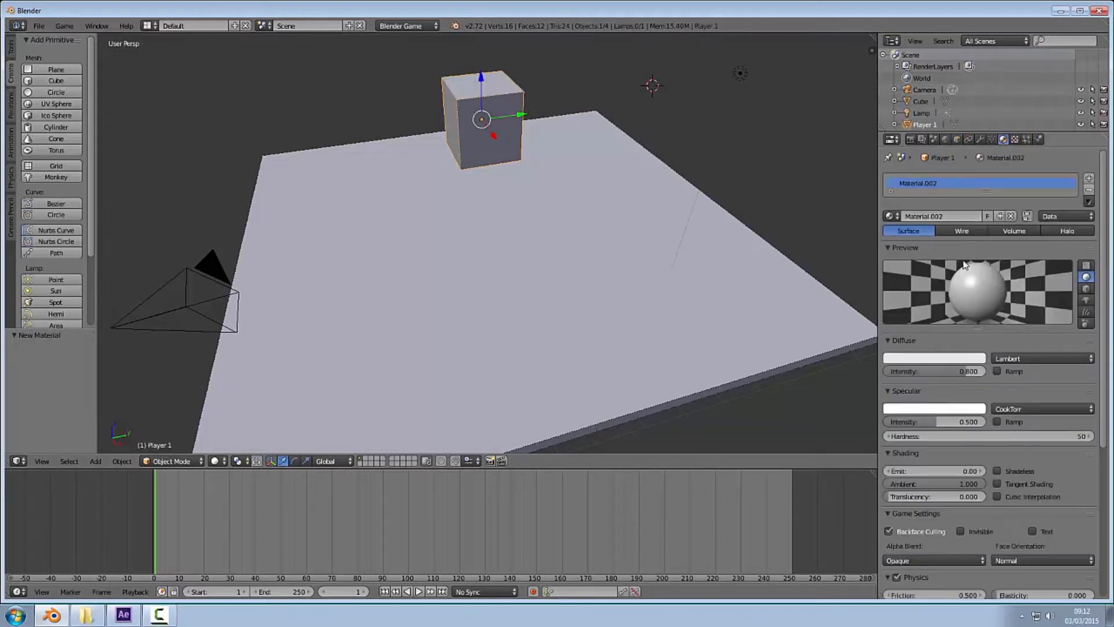
left_click(938, 216)
key("BackSpace")
left_click(1088, 189)
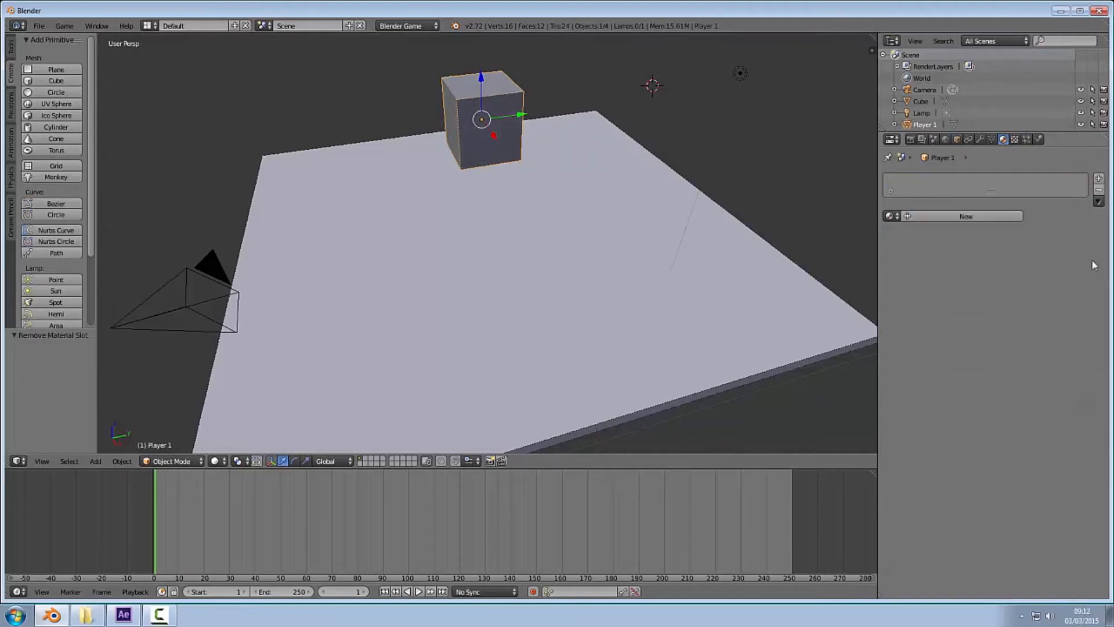
- Replace the timeline with the Logic Editor, enlarge that area upwards and hide its game properties sidebar
left_click(17, 592)
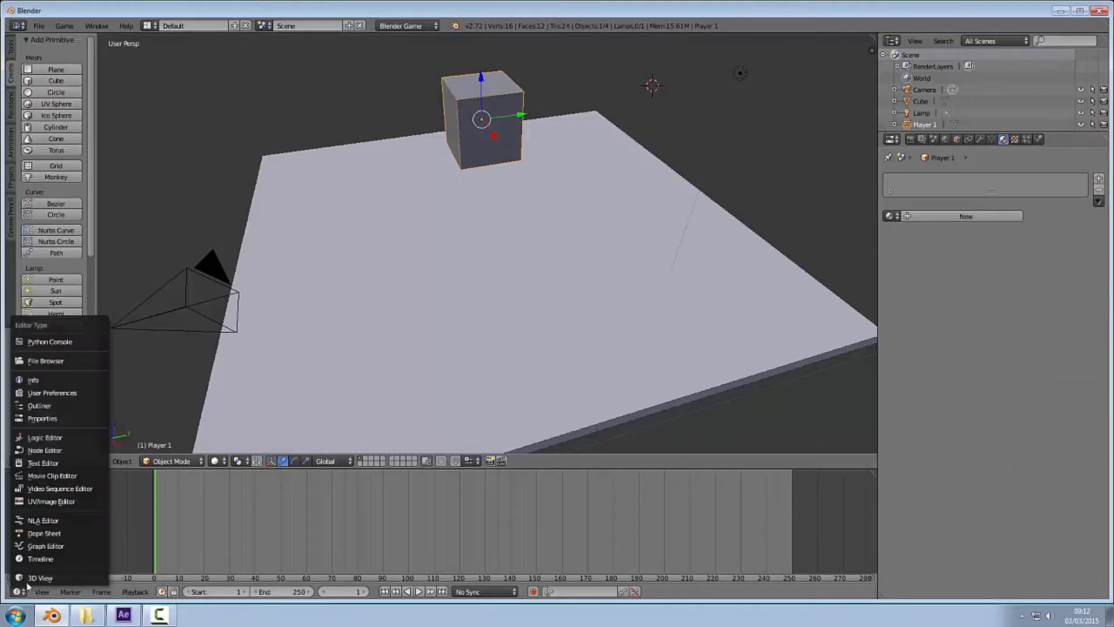
left_click(69, 443)
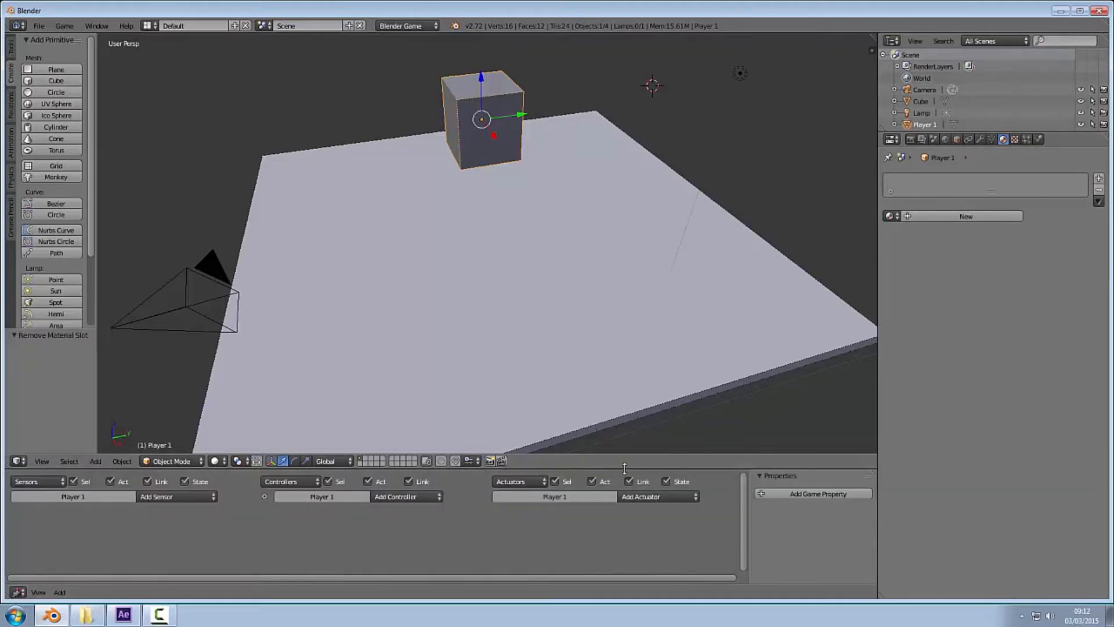
left_click_drag(626, 455, 626, 354)
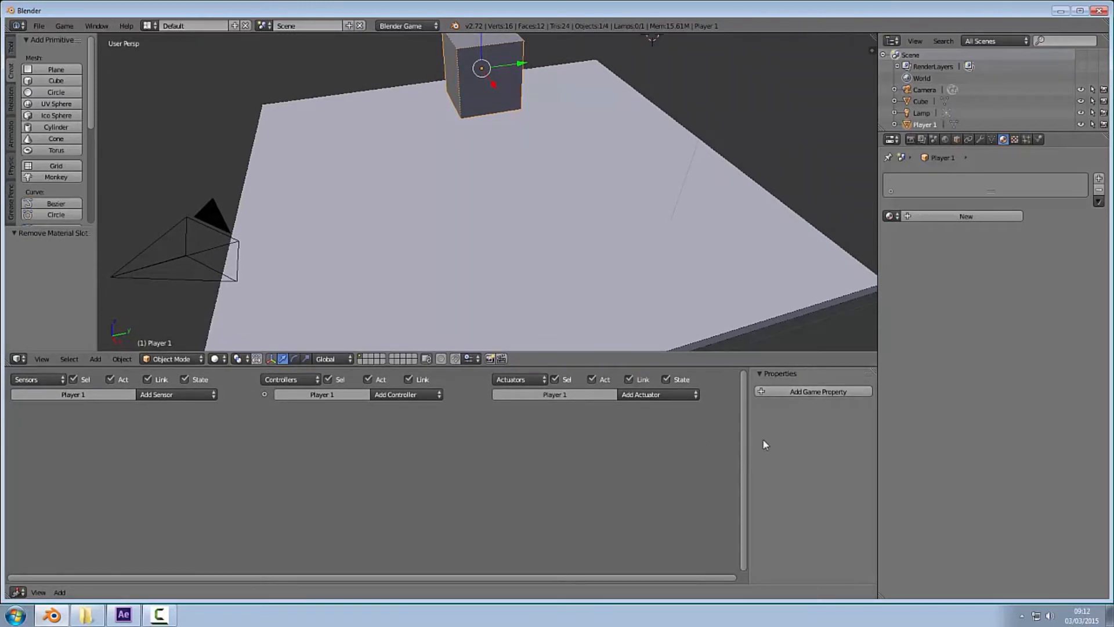
key("n")
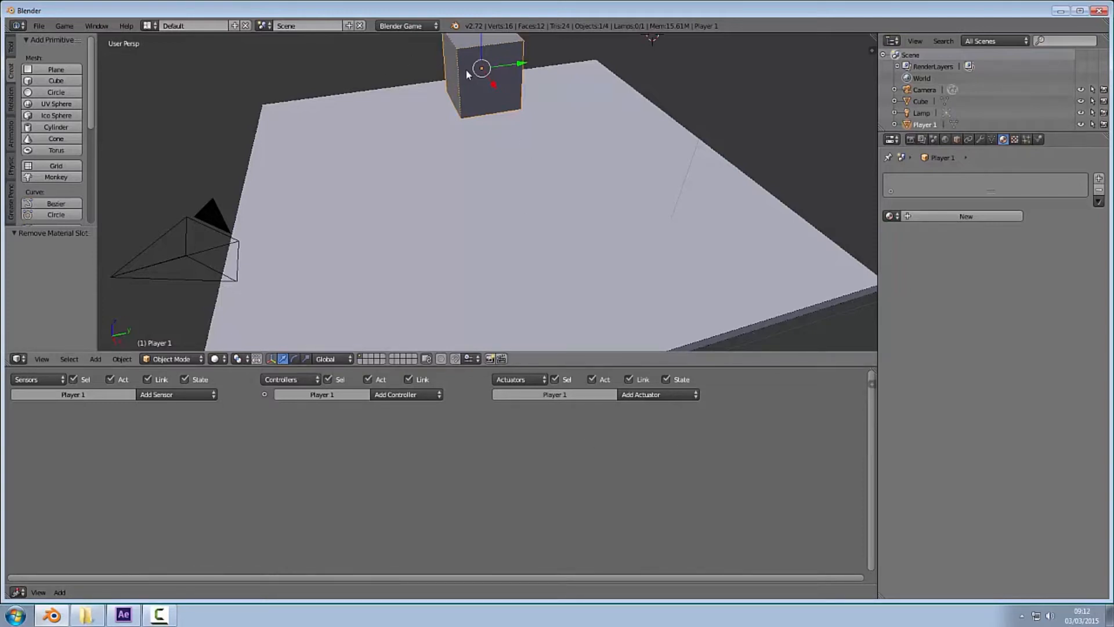
- Add a Keyboard sensor named Forward to Player 1, assign the Up Arrow key and collapse it
left_click(174, 395)
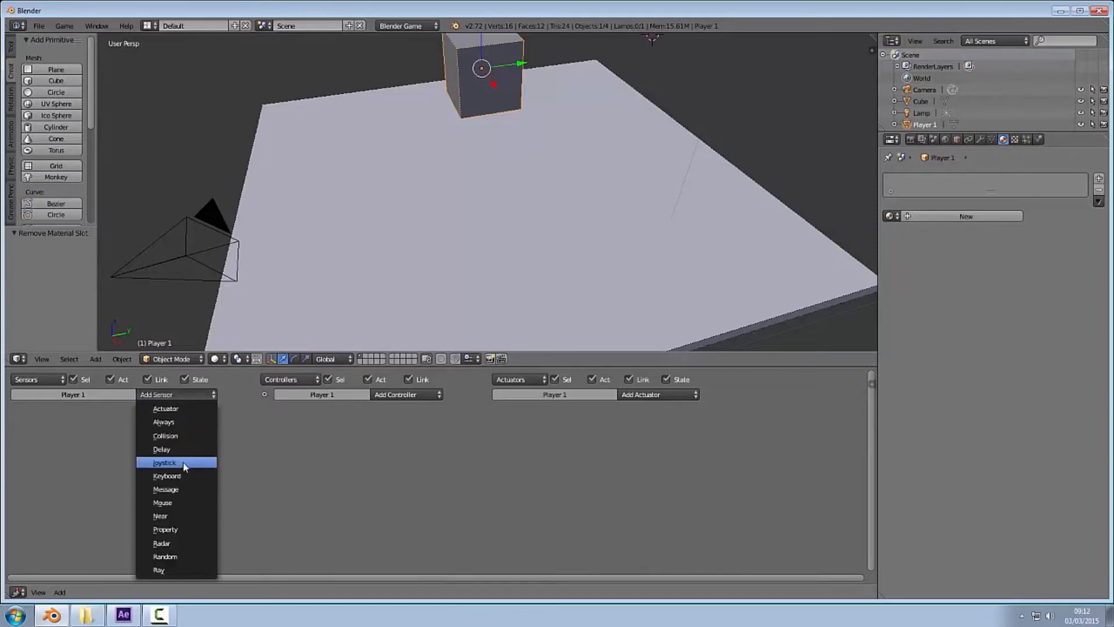
left_click(174, 475)
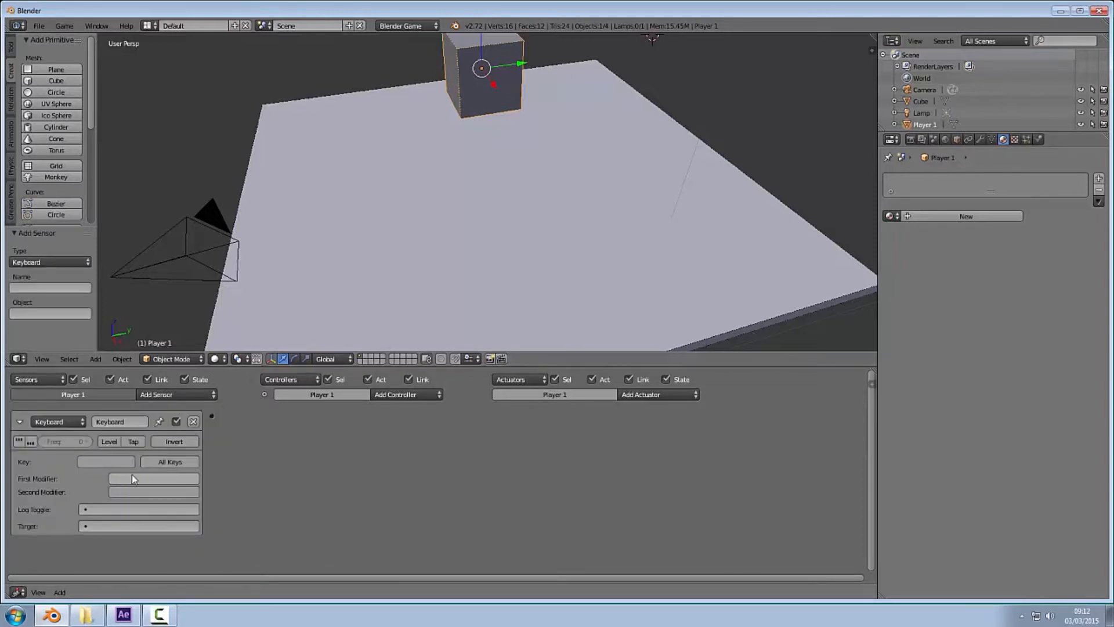
left_click(118, 421)
type("Forw")
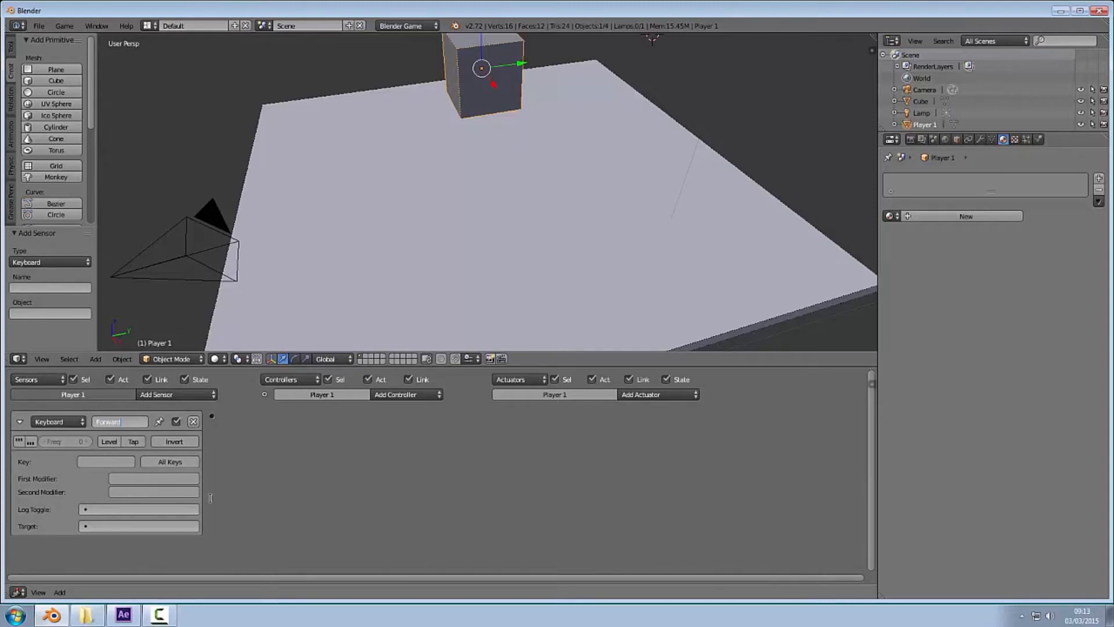
key("Return")
left_click(107, 463)
key("Up")
left_click(19, 422)
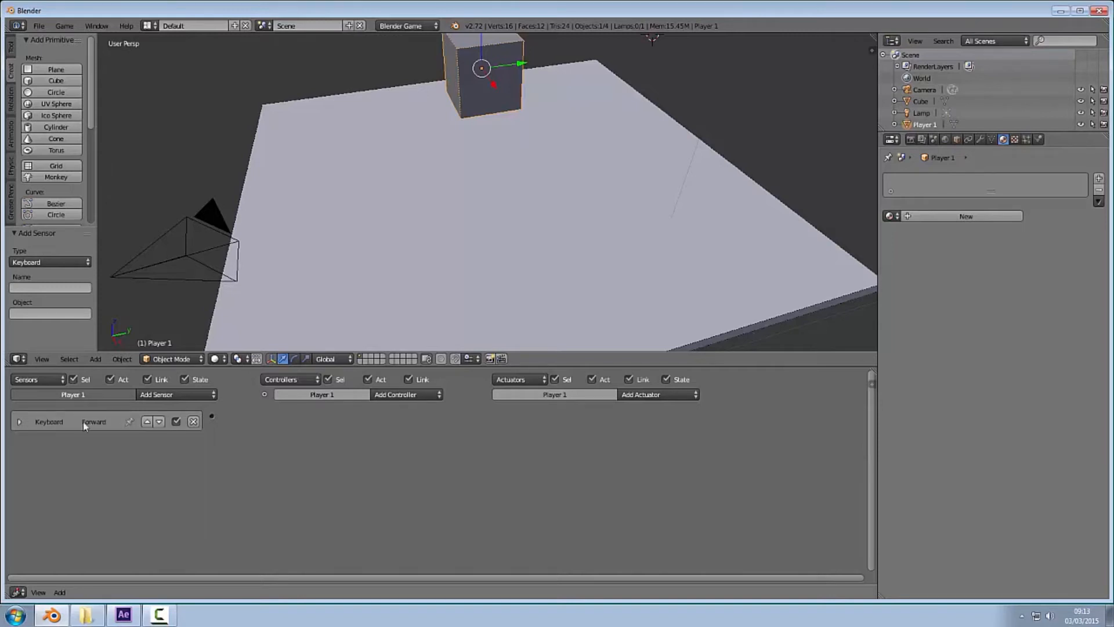
- Add a second Keyboard sensor named Back, assign the Down Arrow key and collapse it
left_click(203, 397)
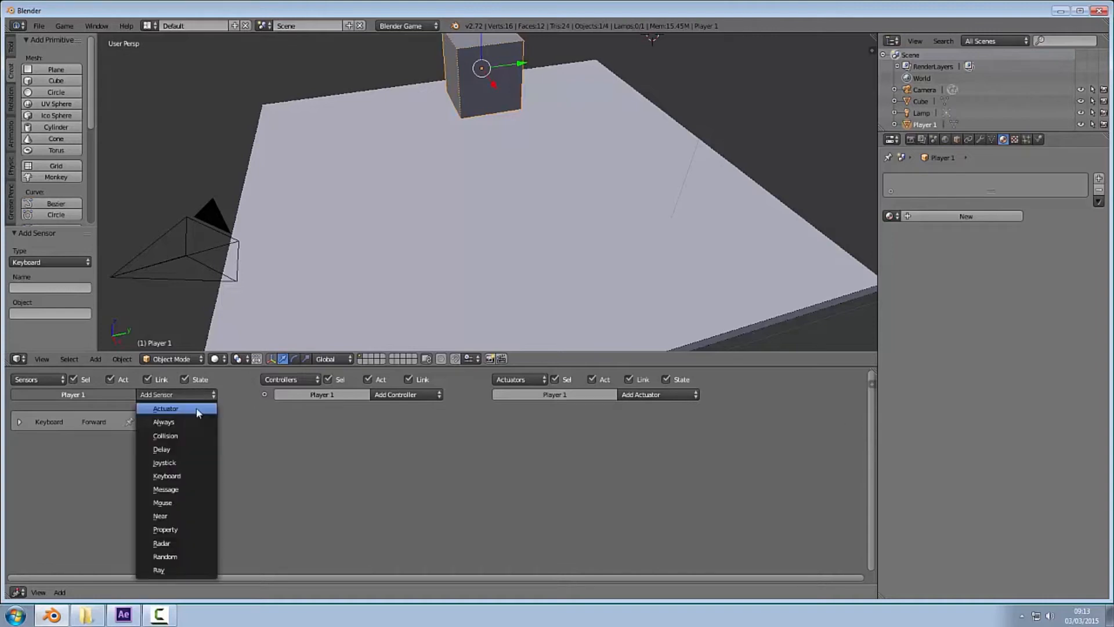
left_click(189, 476)
left_click(118, 443)
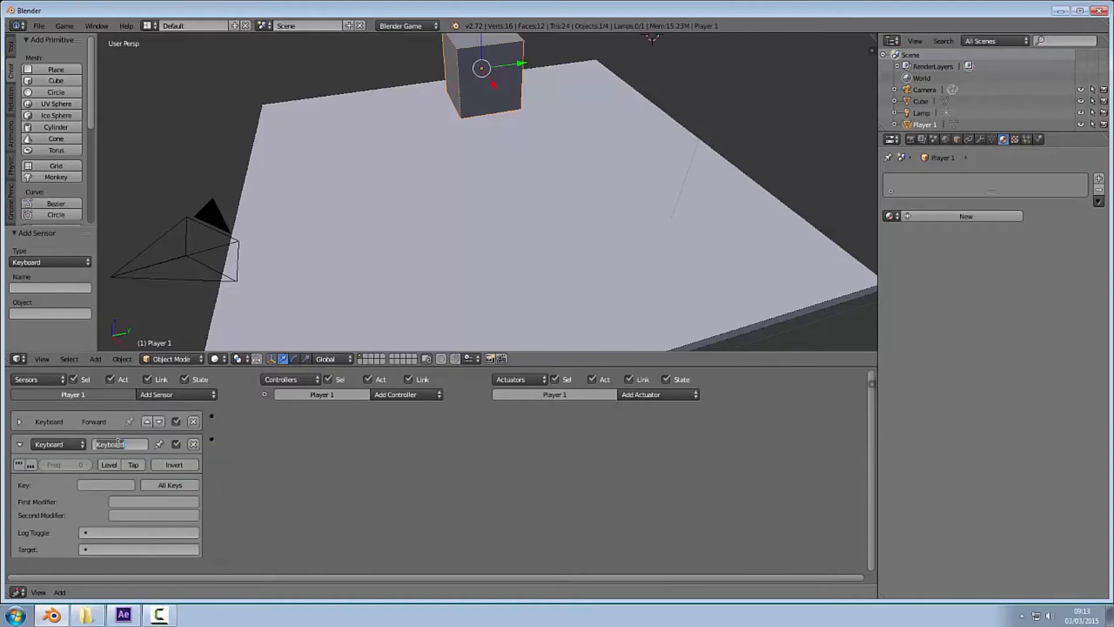
type("Back")
key("Return")
left_click(106, 485)
key("Down")
left_click(19, 444)
- Add a third Keyboard sensor named Left, assign the Left Arrow key and collapse it
left_click(158, 395)
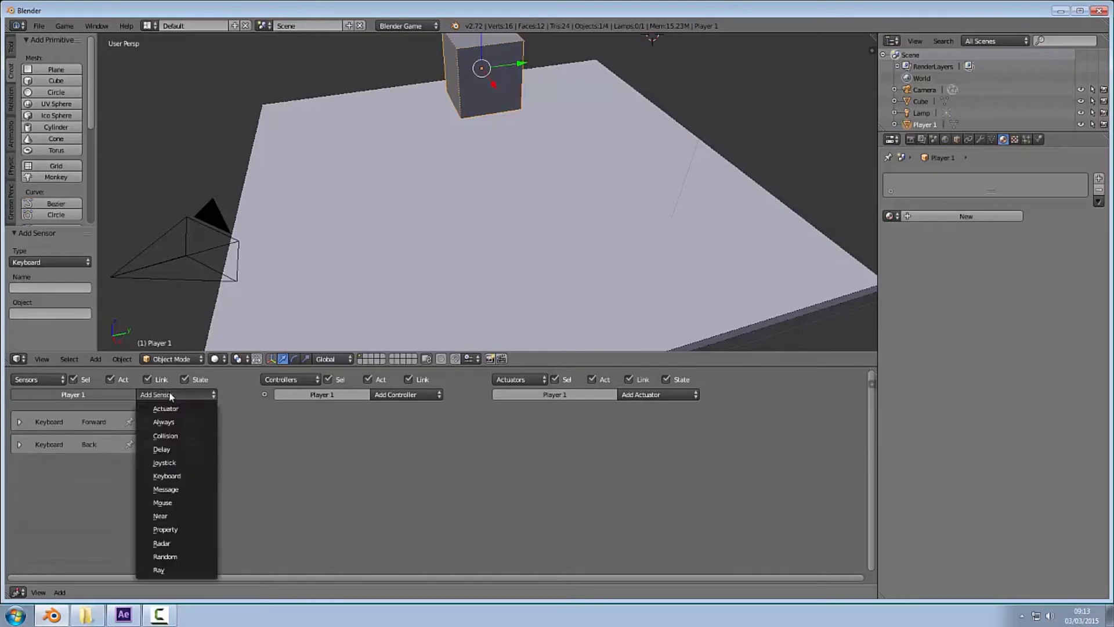
left_click(180, 476)
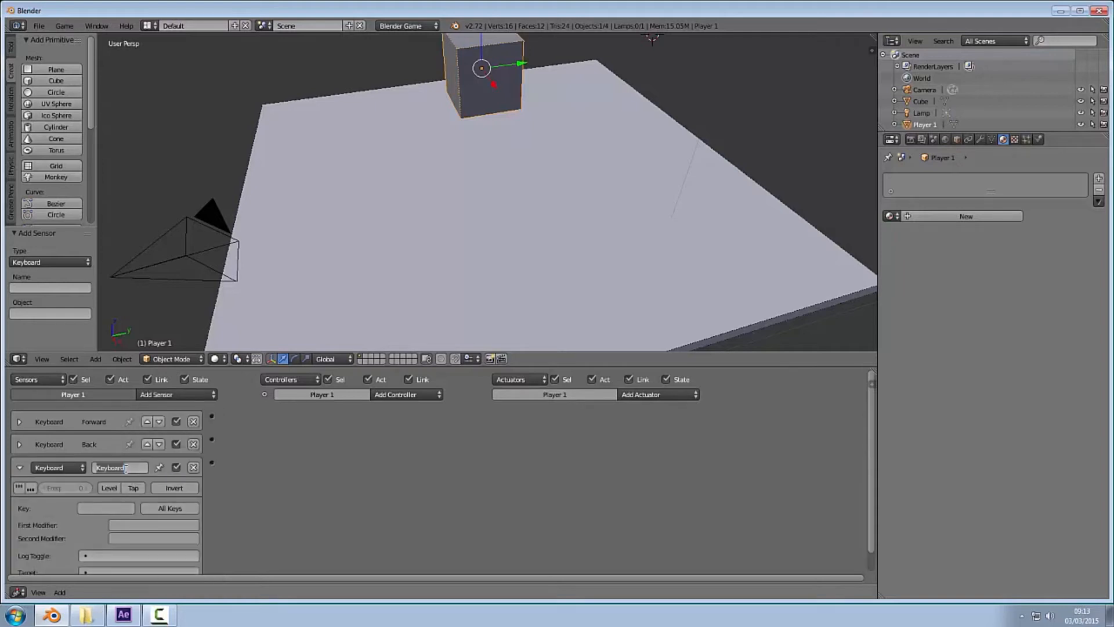
type("Left")
key("Return")
left_click(105, 508)
key("Left")
left_click(19, 468)
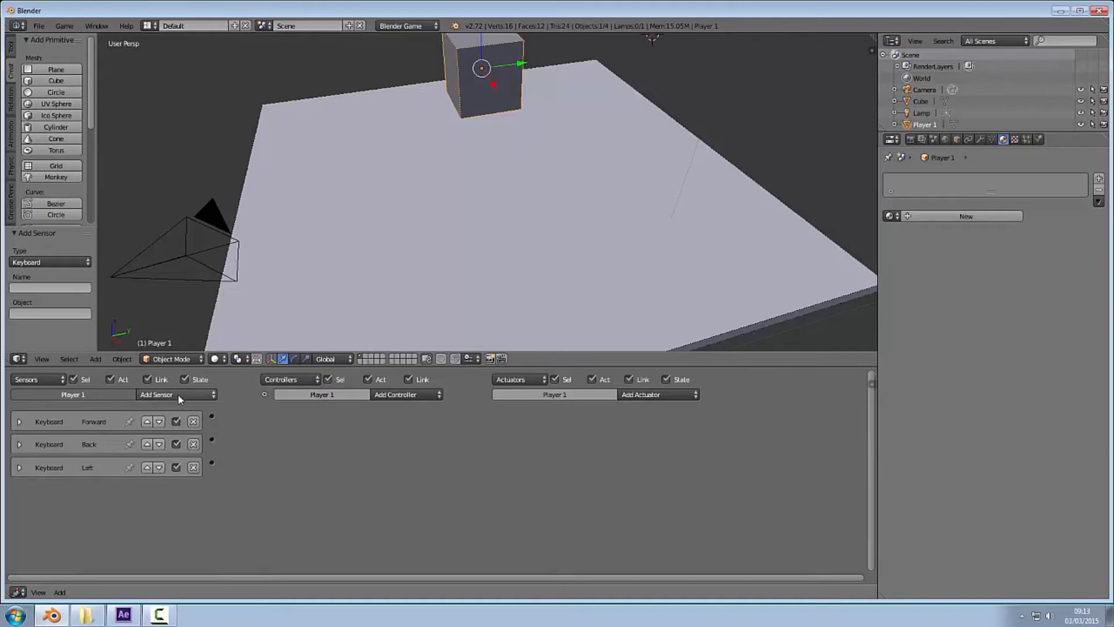
- Add a fourth Keyboard sensor named Right to Player 1 and collapse it
left_click(177, 395)
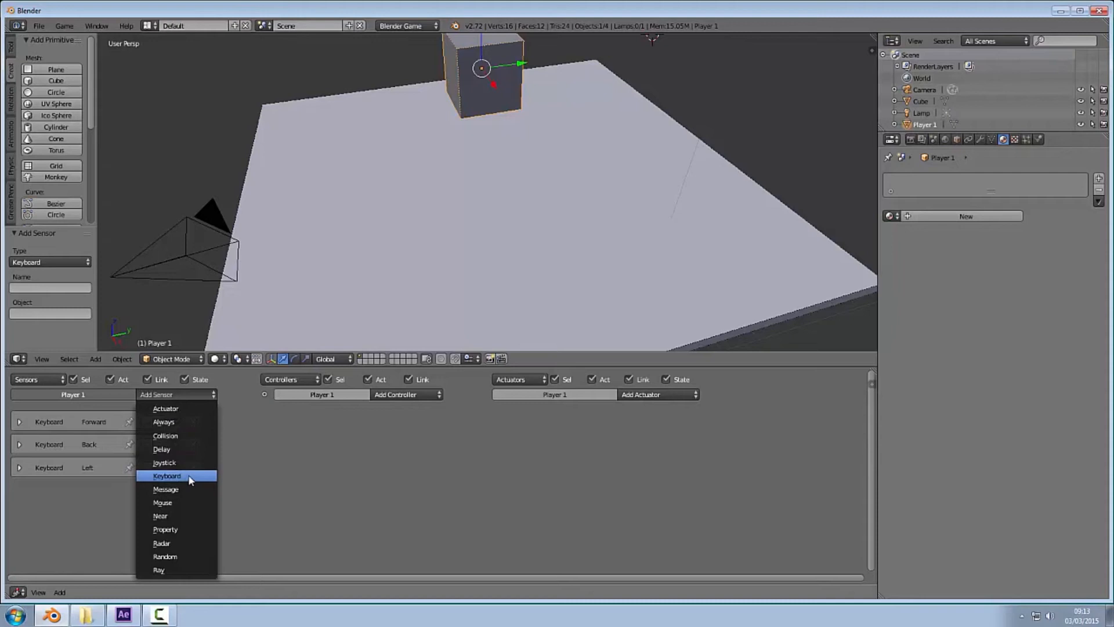
left_click(188, 477)
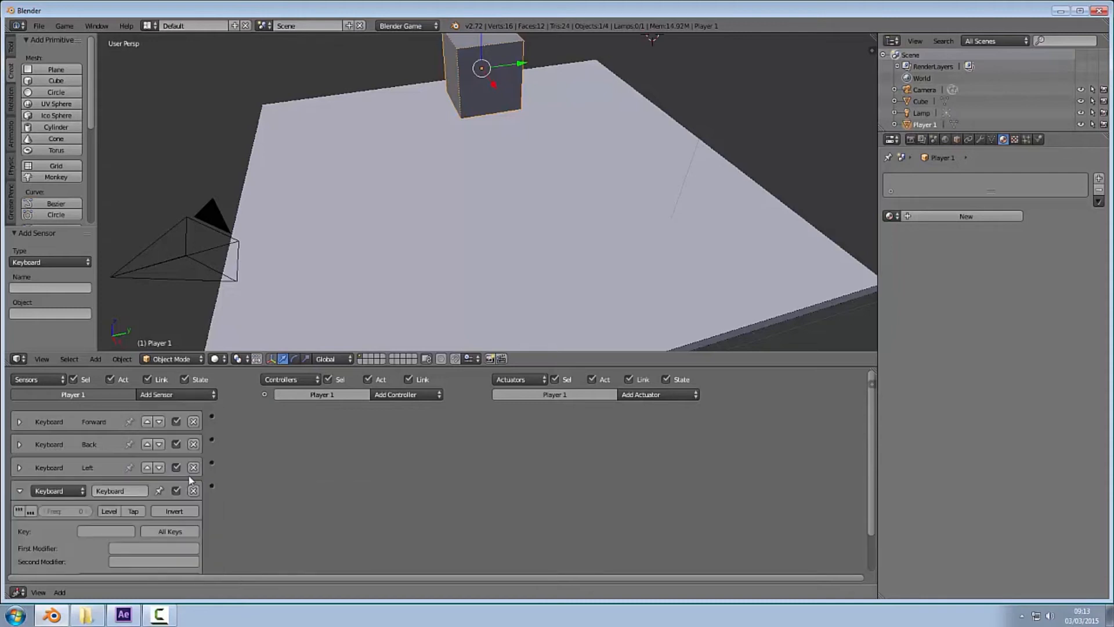
left_click(119, 489)
type("Right")
key("Return")
left_click(20, 491)
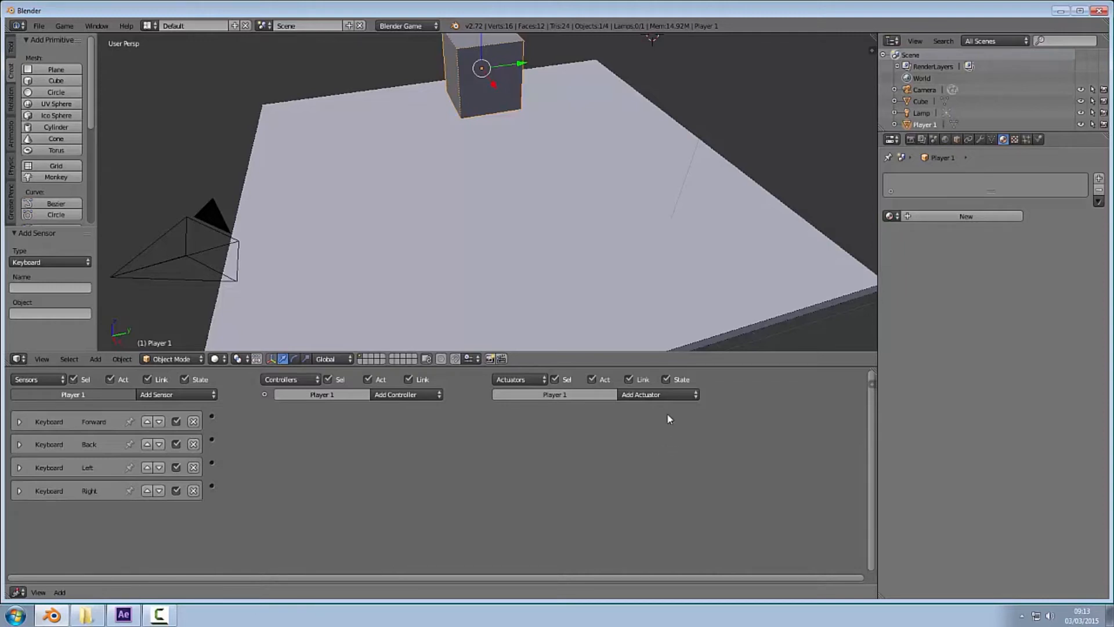
- Add a Motion actuator to Player 1 and name it Forward
left_click(661, 396)
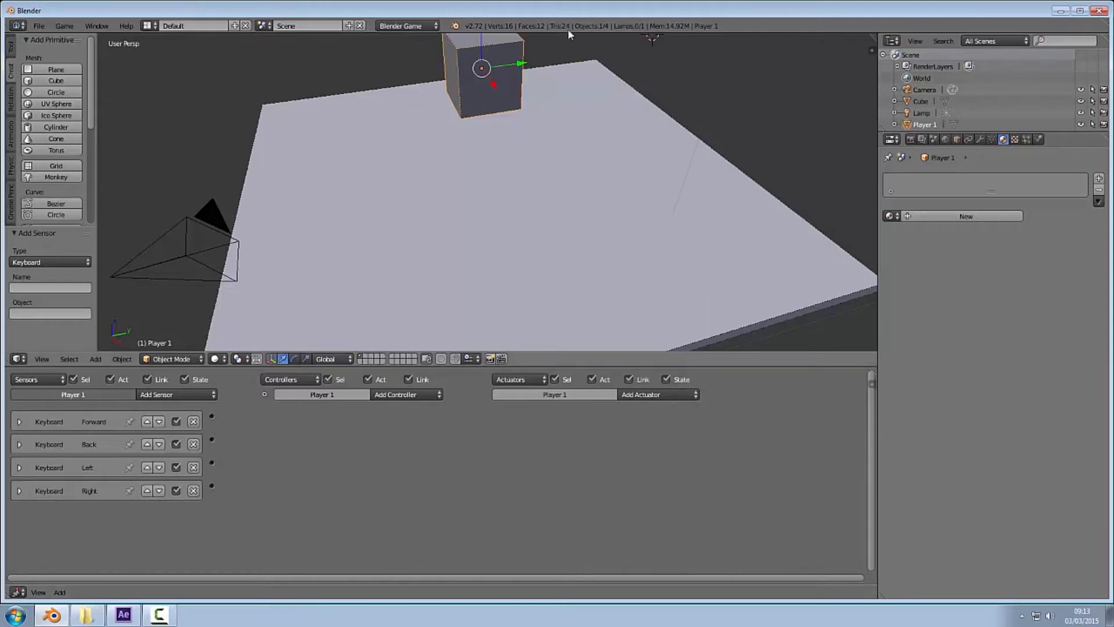
left_click(655, 395)
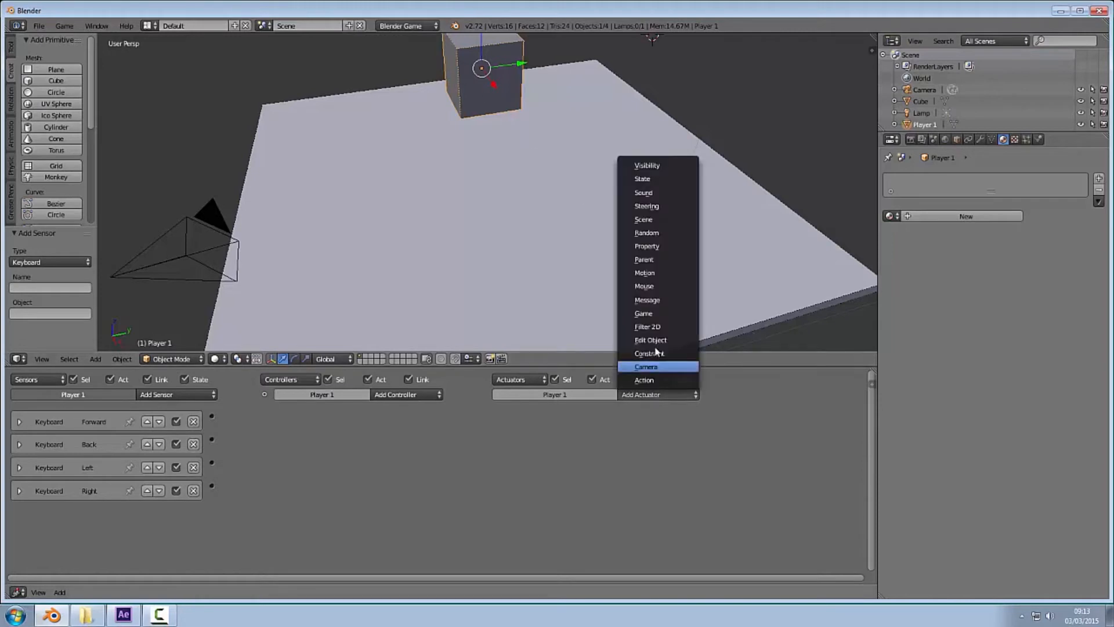
left_click(661, 274)
middle_click_drag(599, 236, 607, 268)
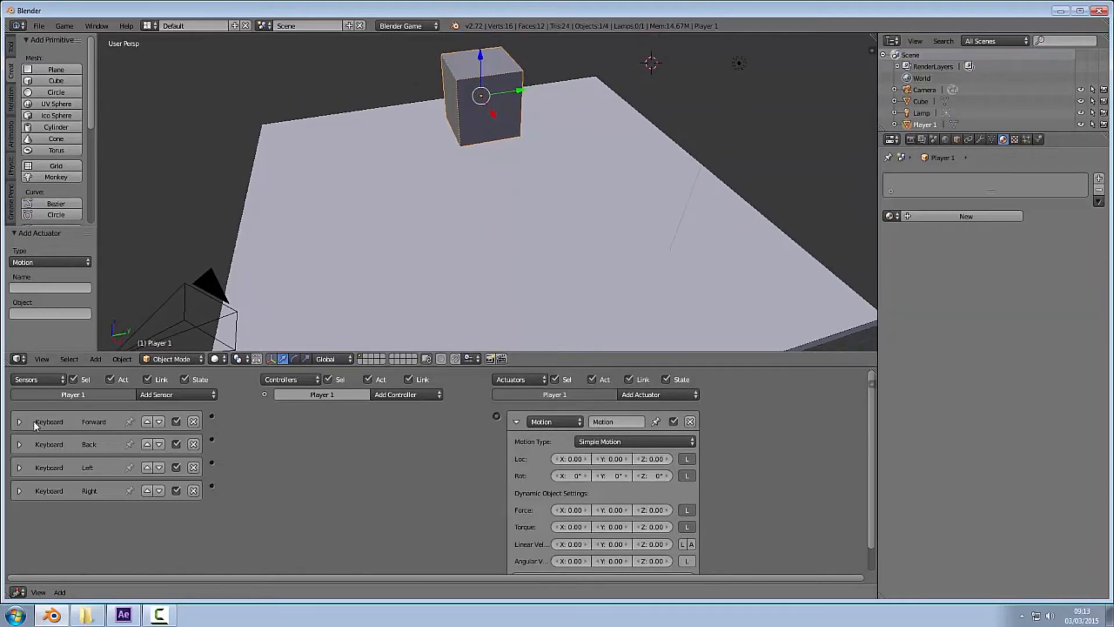
left_click(608, 422)
type("Forward")
key("Return")
- Shift the player cube slightly back and forth along the Y axis to establish its forward direction
scroll(871, 447, "down", 2)
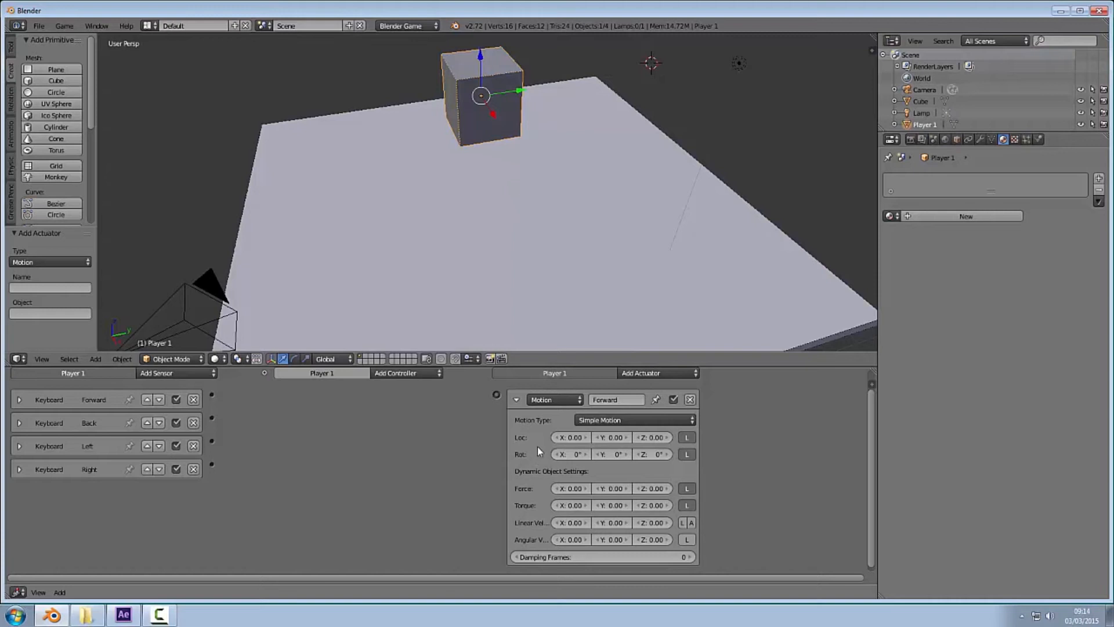
middle_click_drag(529, 306, 527, 330)
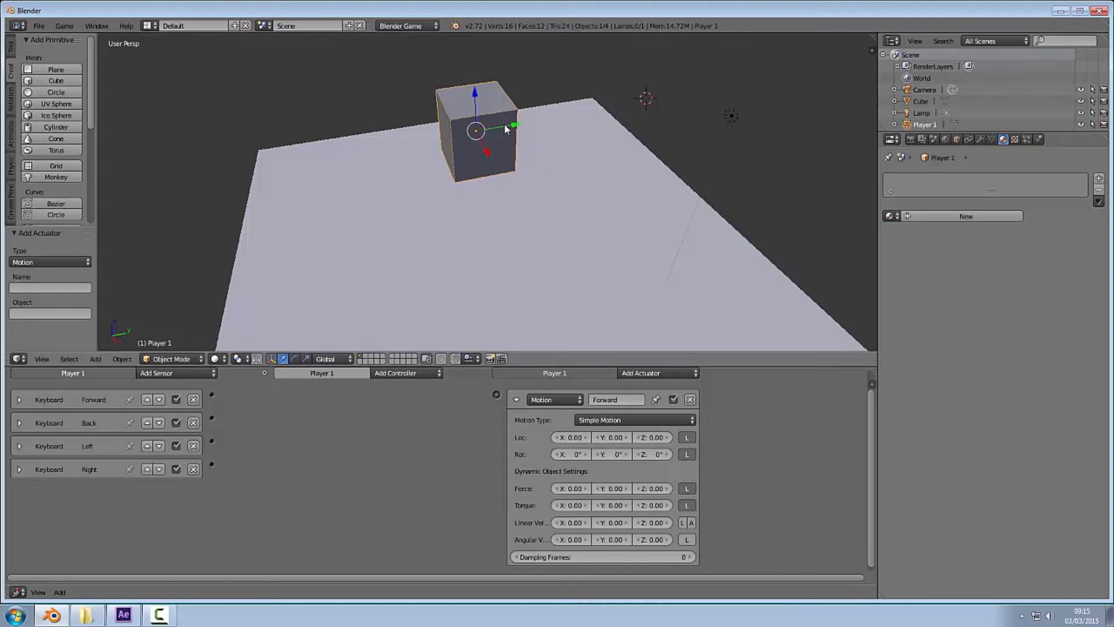
mouse_move(503, 126)
left_mouse_down()
mouse_move(564, 120)
mouse_move(430, 127)
mouse_move(555, 121)
mouse_move(431, 125)
mouse_move(531, 121)
mouse_move(497, 131)
left_mouse_up()
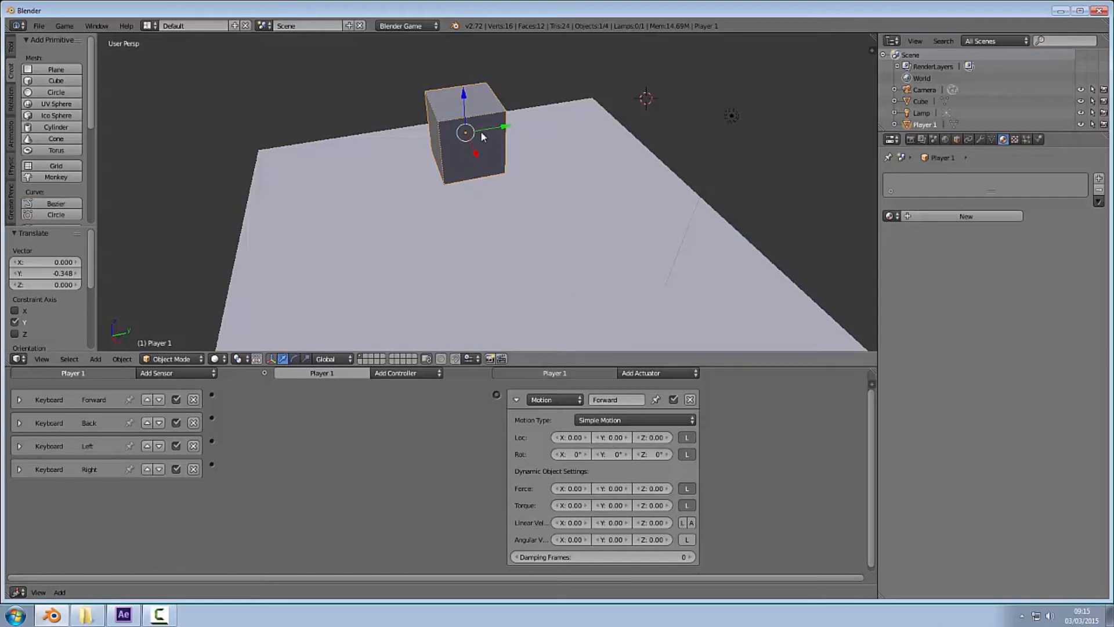
mouse_move(486, 128)
left_mouse_down()
mouse_move(459, 133)
mouse_move(475, 140)
left_mouse_up()
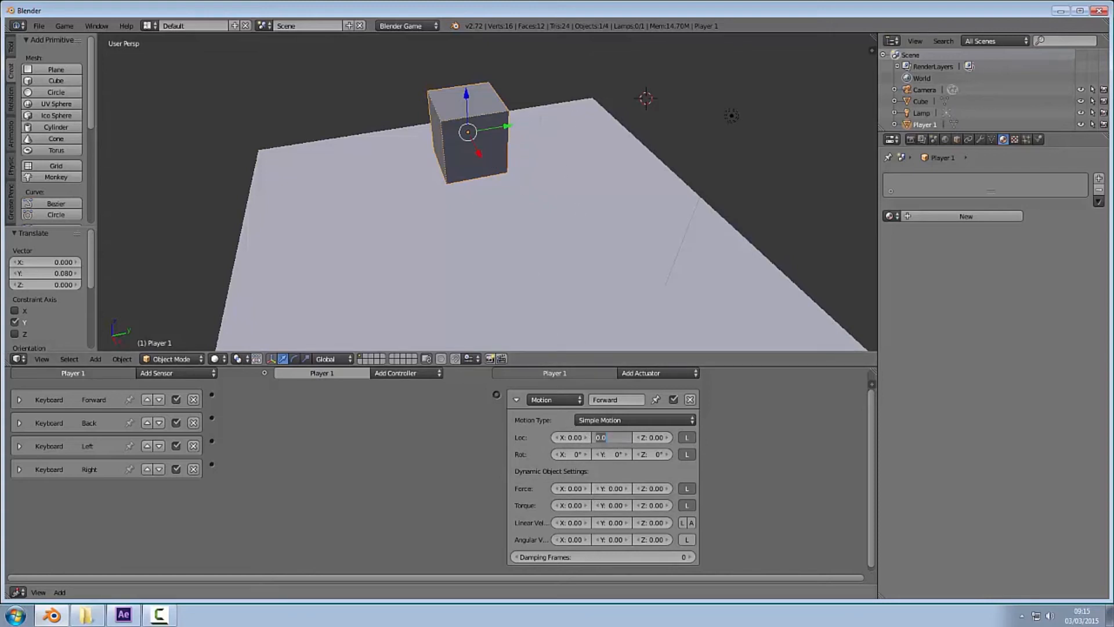
- Set the Forward actuator's Y location to 0.01 and link the Forward sensor to it through an And controller
type("0")
key("Return")
left_click_drag(212, 394, 497, 397)
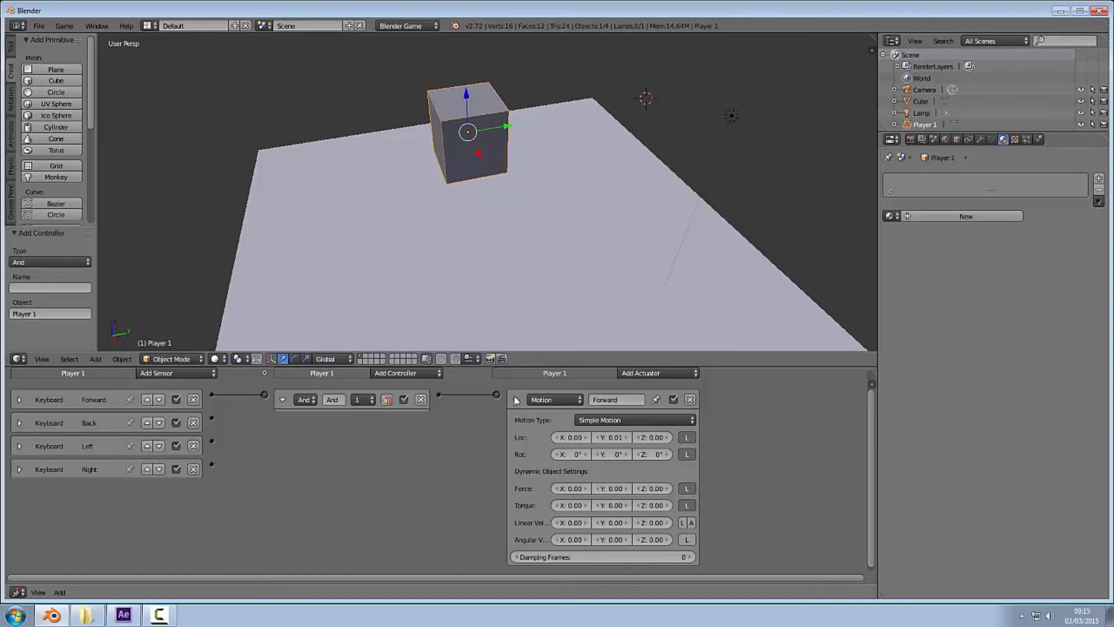
- Test-play the cube's forward movement, stop the game and show the world physics settings
key("p")
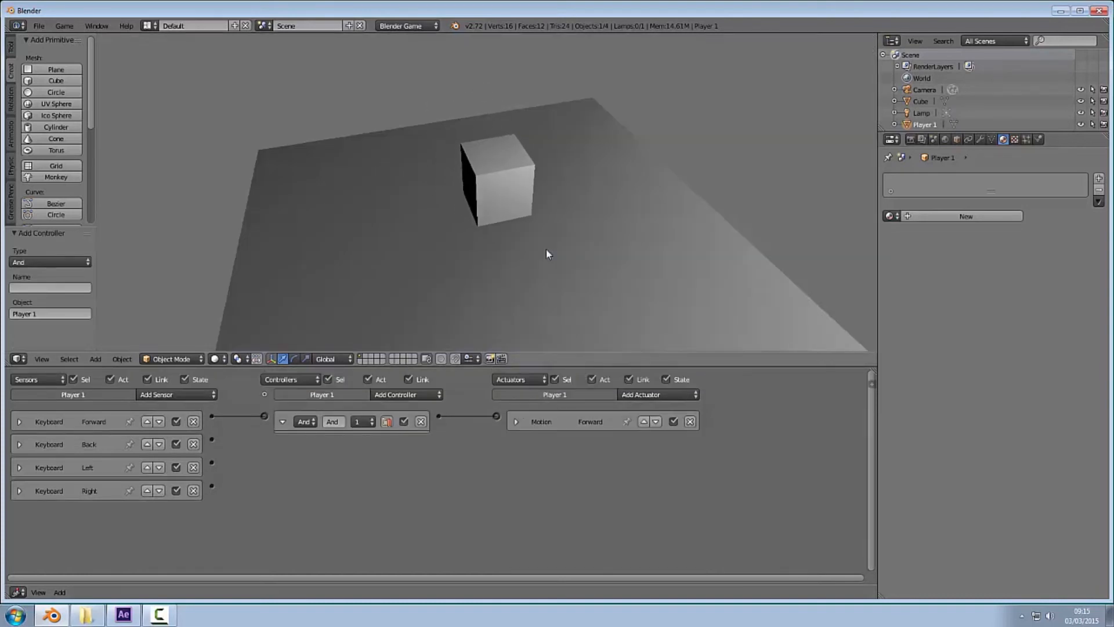
key("Escape")
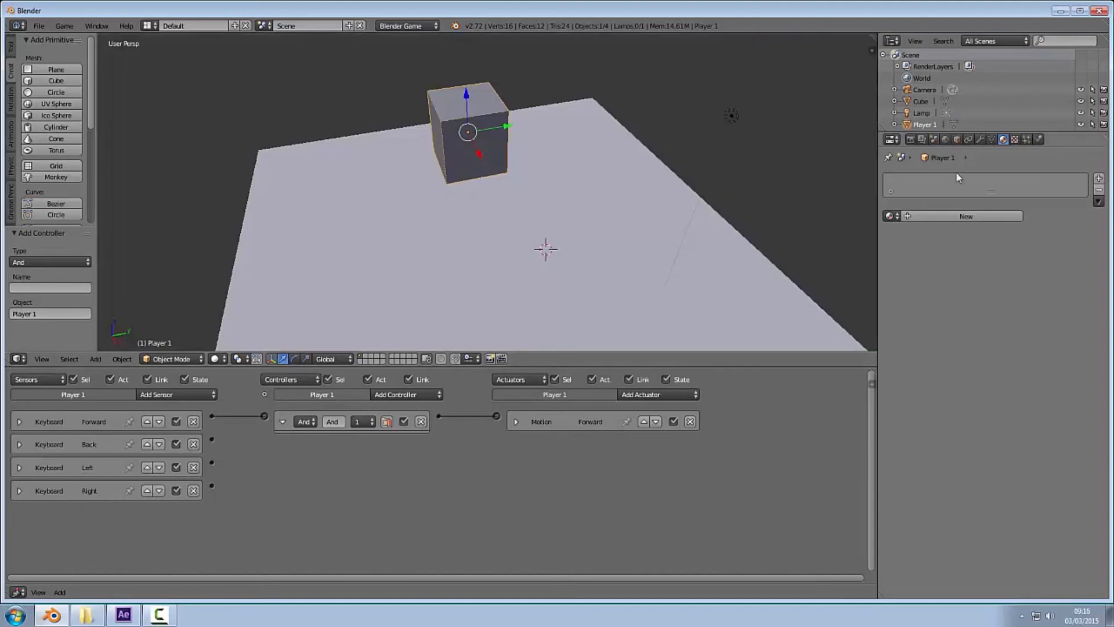
left_click(945, 139)
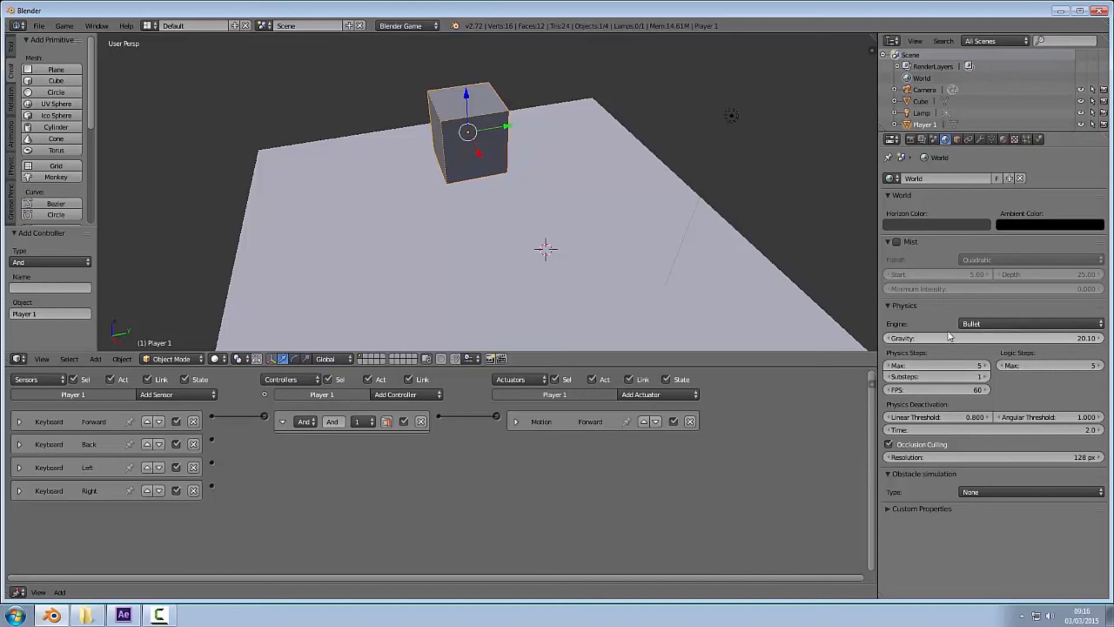
- Set the Forward actuator's Y location to 0.10 and test-play the forward movement
left_click(516, 422)
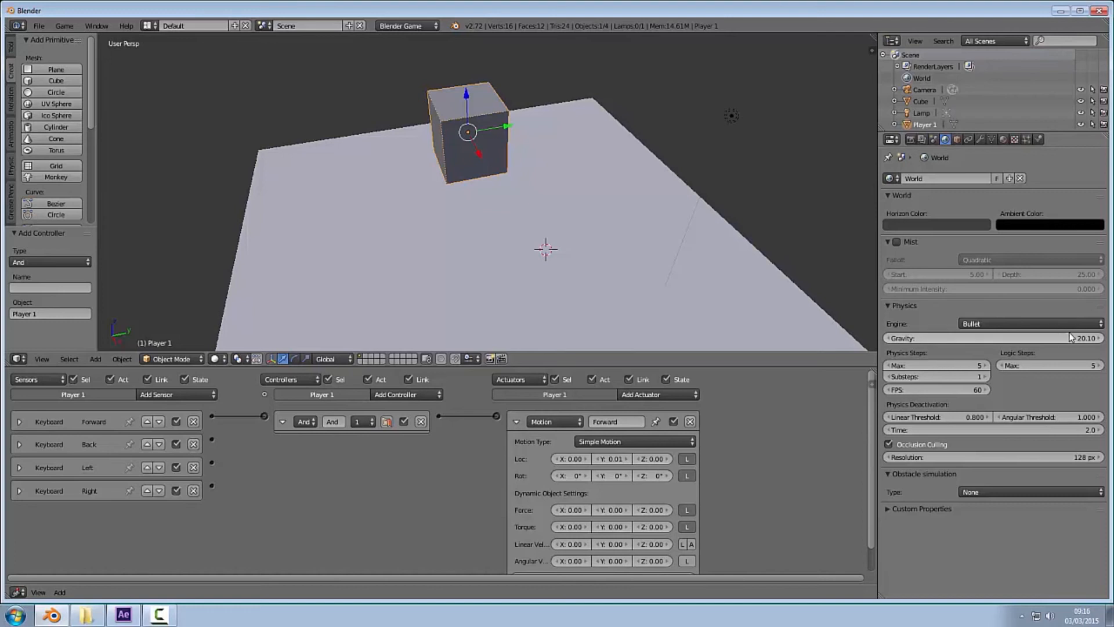
left_click(616, 459)
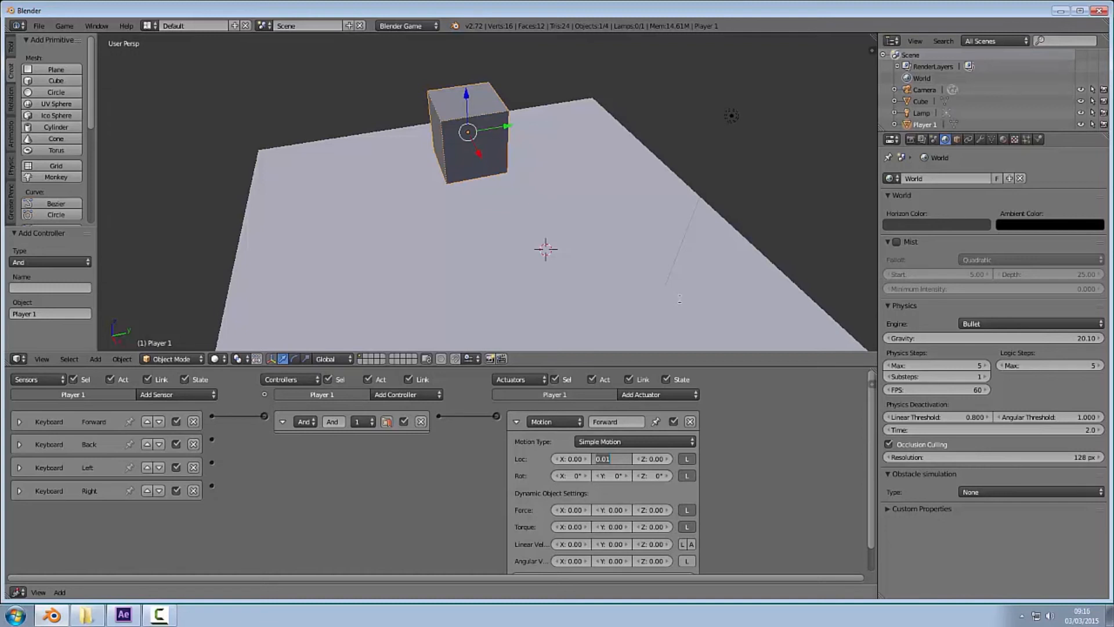
type("0")
key("Return")
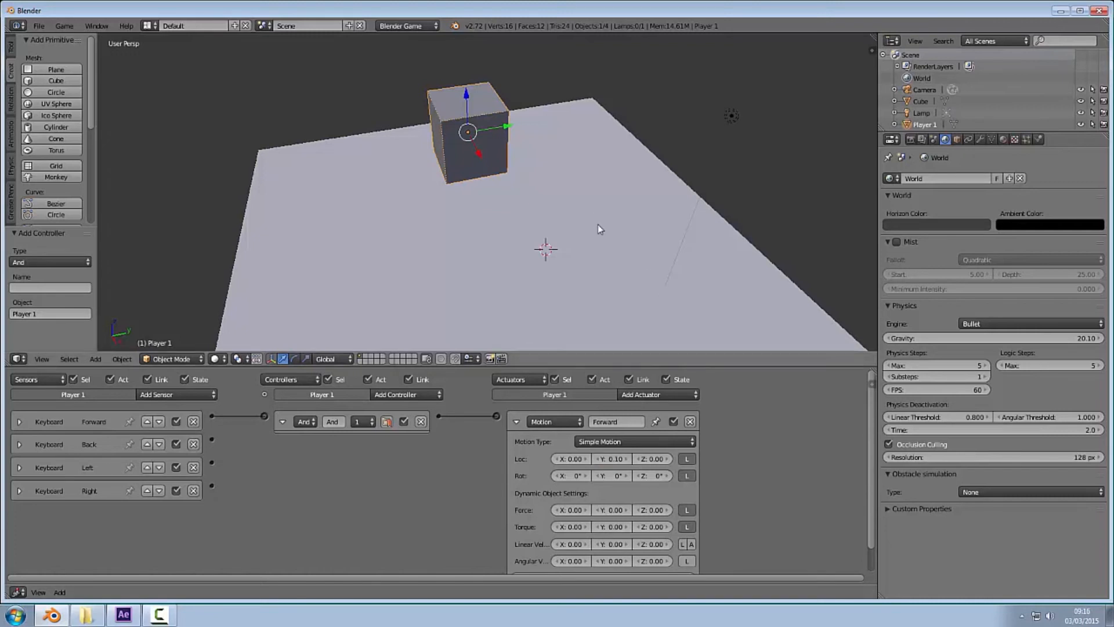
key("p")
key("w")
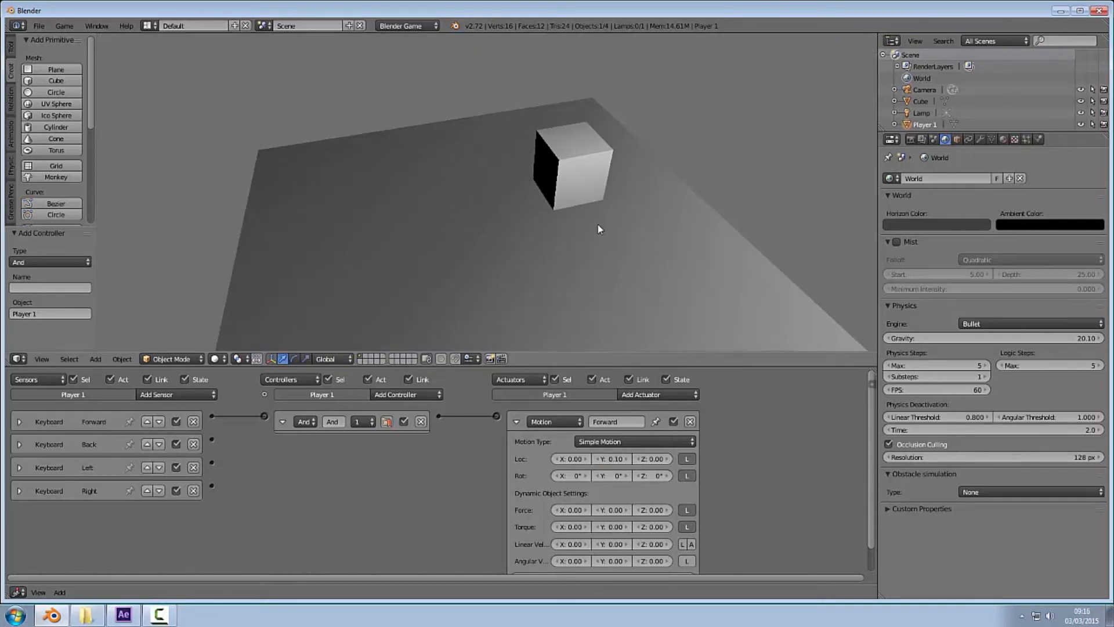
key("Escape")
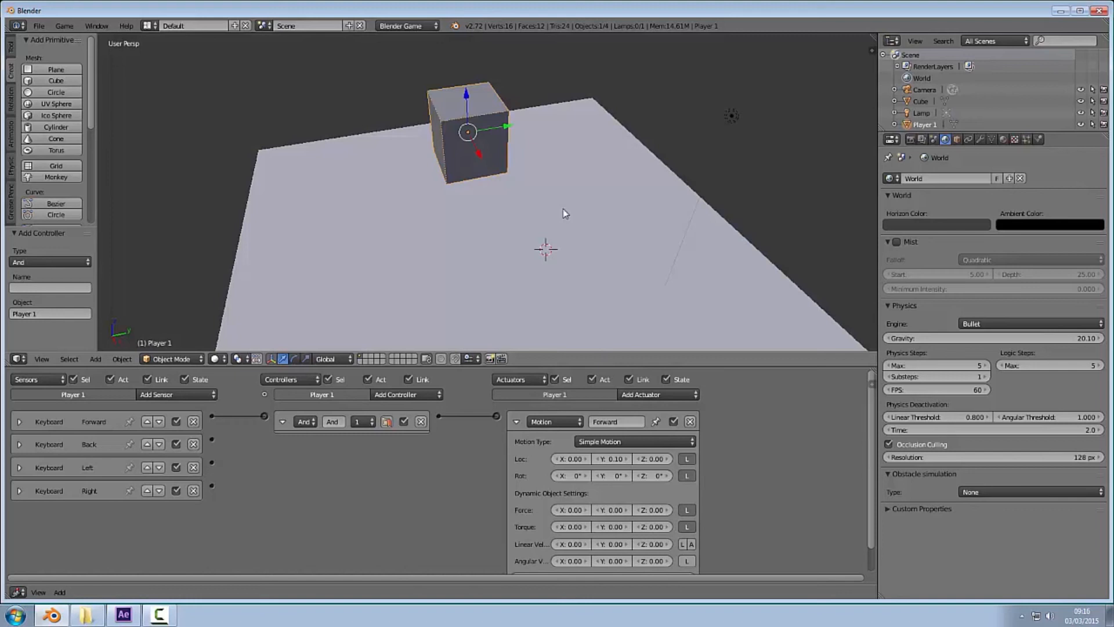
- Set the Forward actuator's Y location to 0.07, test-play the movement and collapse the actuator
left_click(612, 459)
type("0.07")
key("Return")
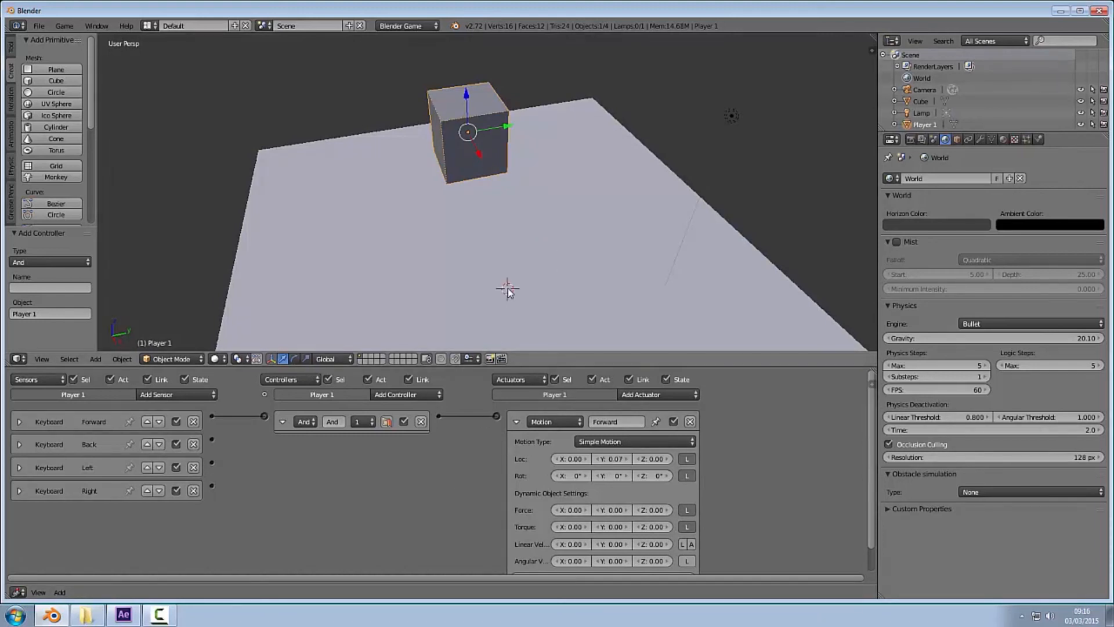
key("p")
key("w")
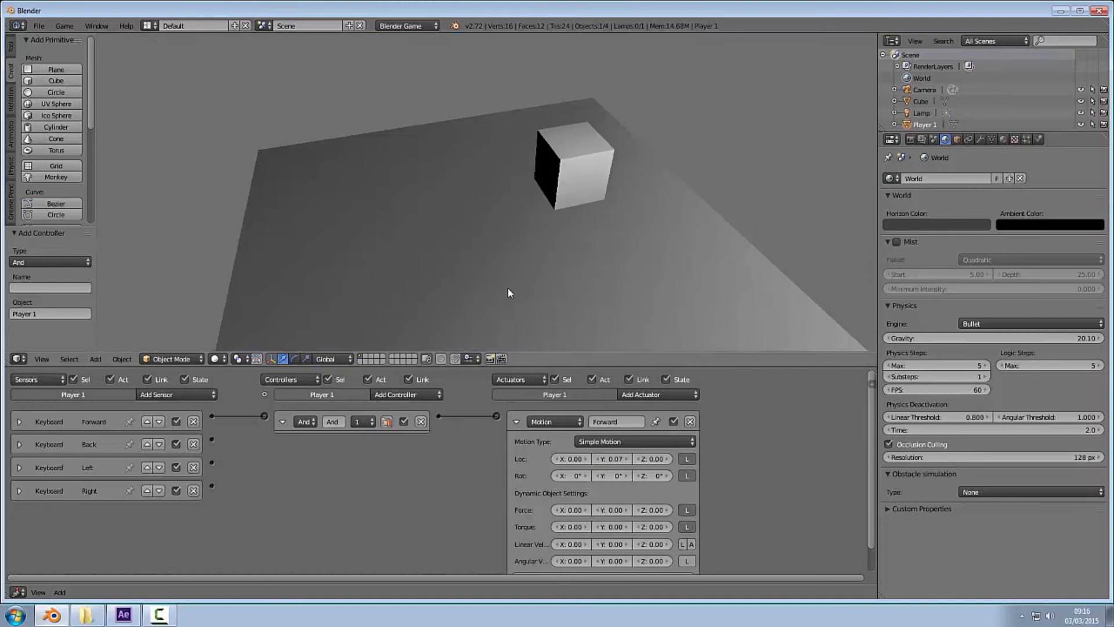
key("Escape")
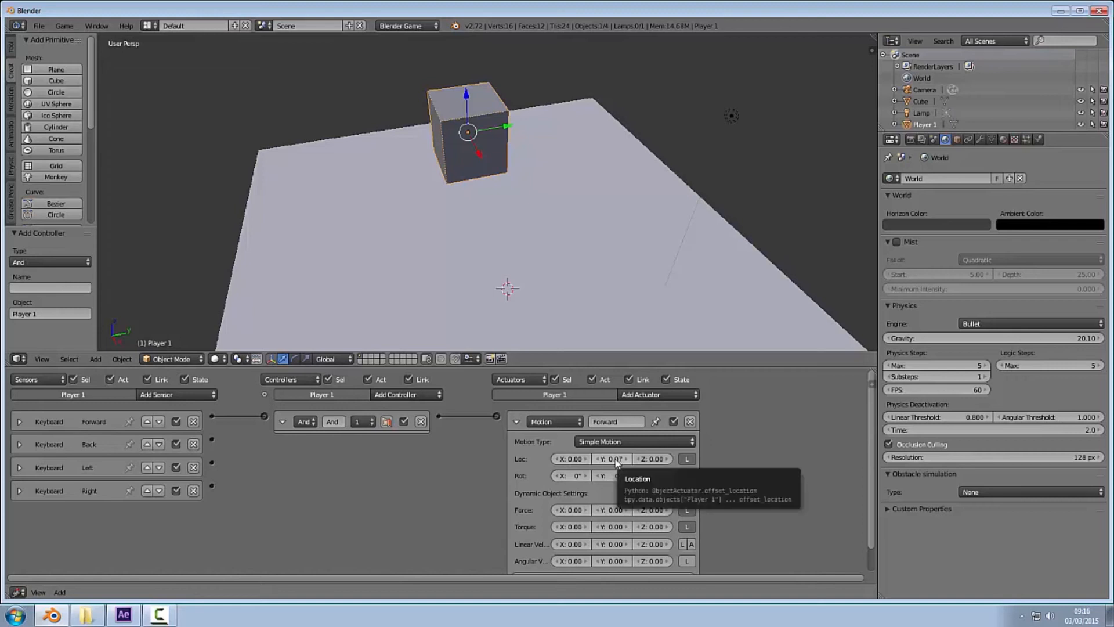
left_click(517, 422)
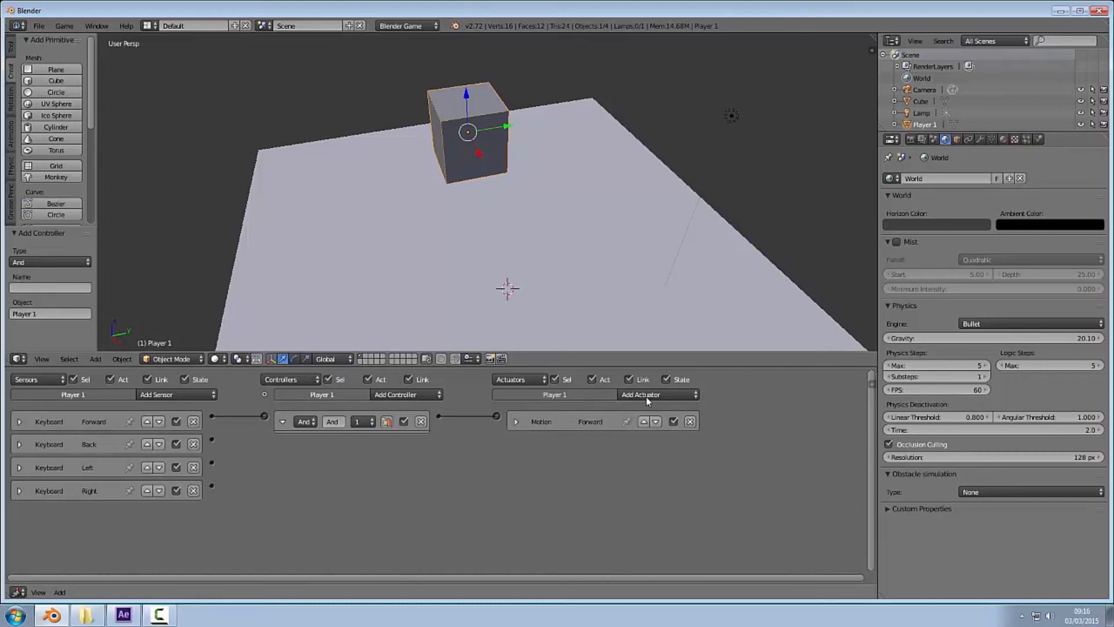
- Add a second Motion actuator to Player 1 and name it Back
left_click(649, 397)
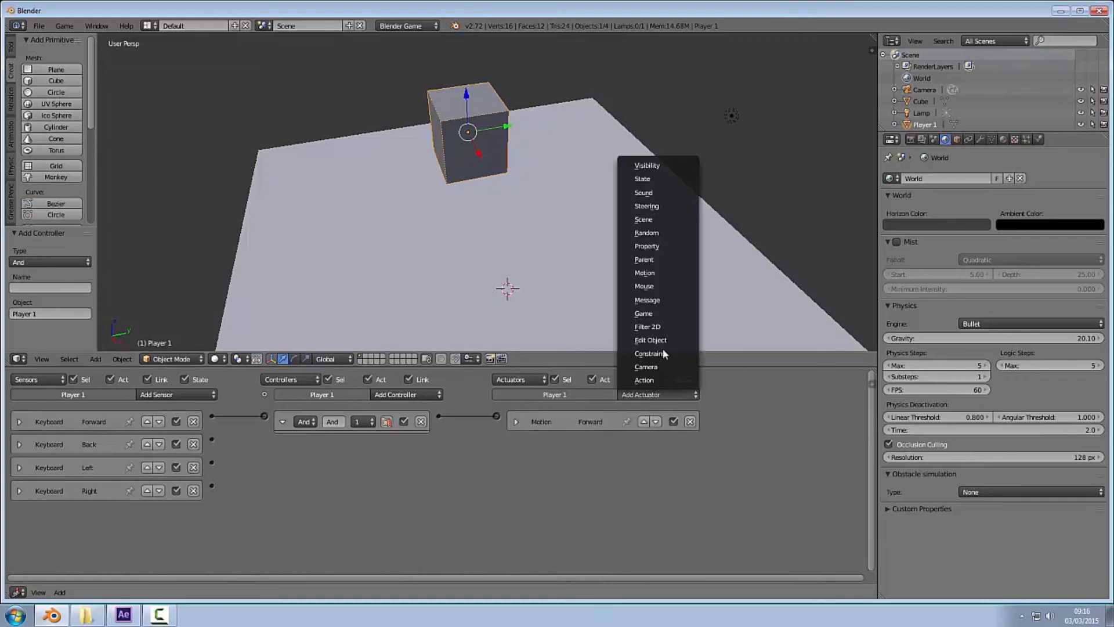
left_click(660, 273)
left_click(613, 445)
type("Back")
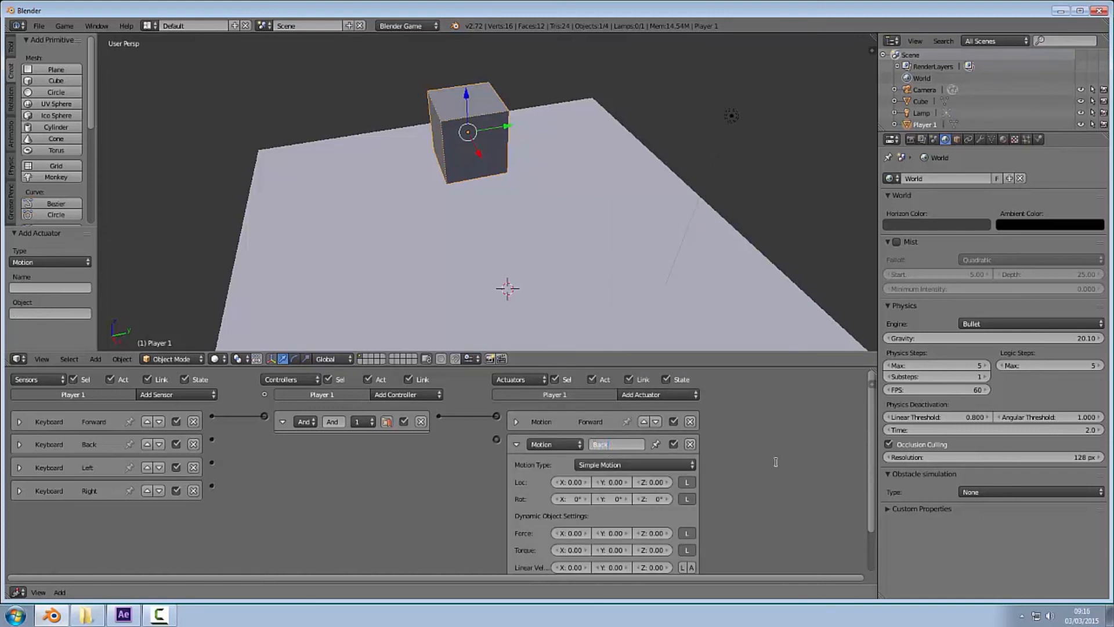
key("Return")
- Set the Back actuator's Y location to -0.40 and collapse the actuator
key("BackSpace")
type("-0.4")
key("Return")
left_click(516, 445)
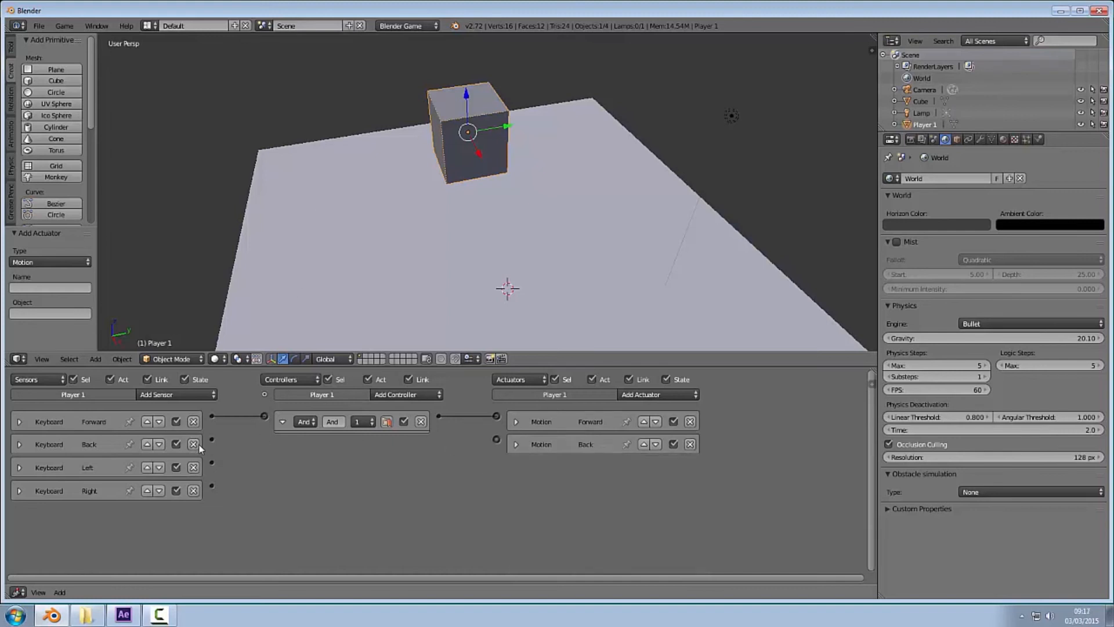
- Link the Back sensor to the Back actuator through an And controller and test-play the game
left_click_drag(212, 439, 496, 439)
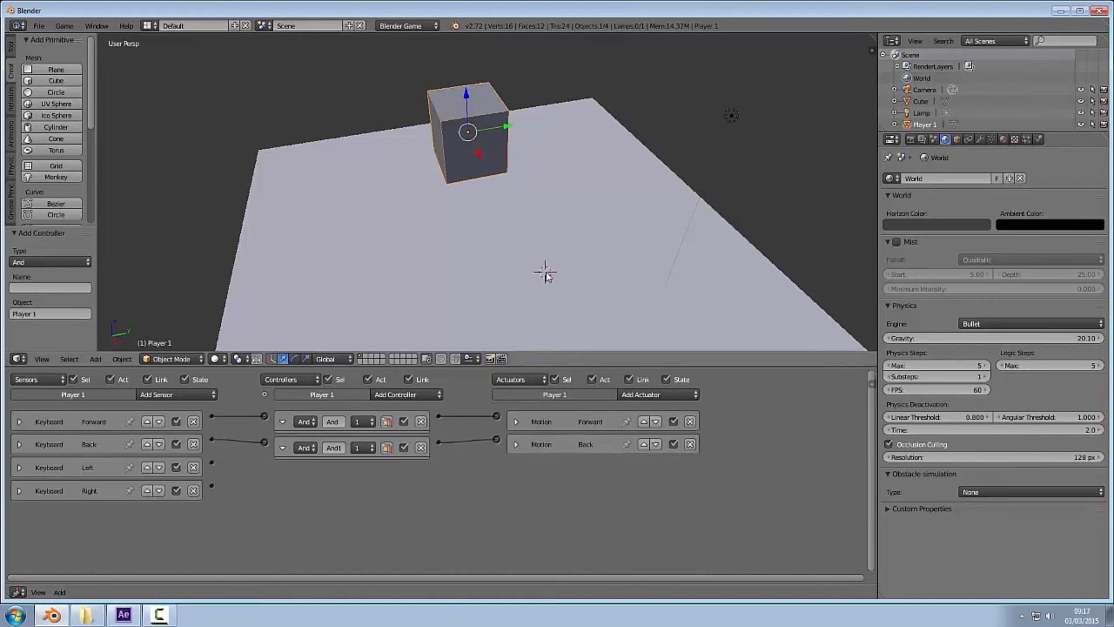
key("p")
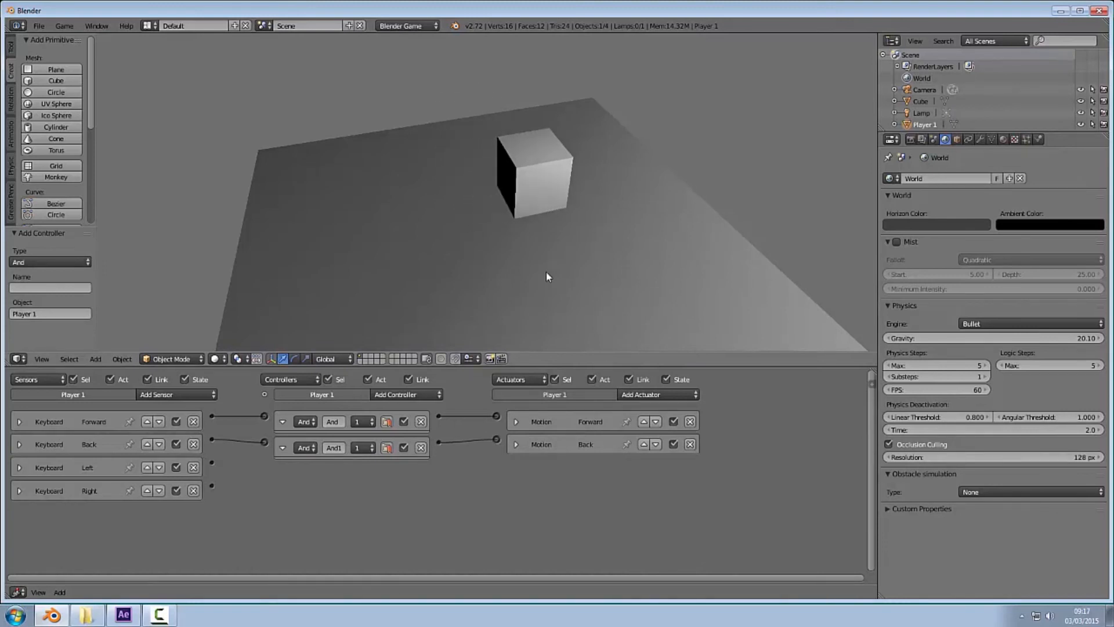
key("Escape")
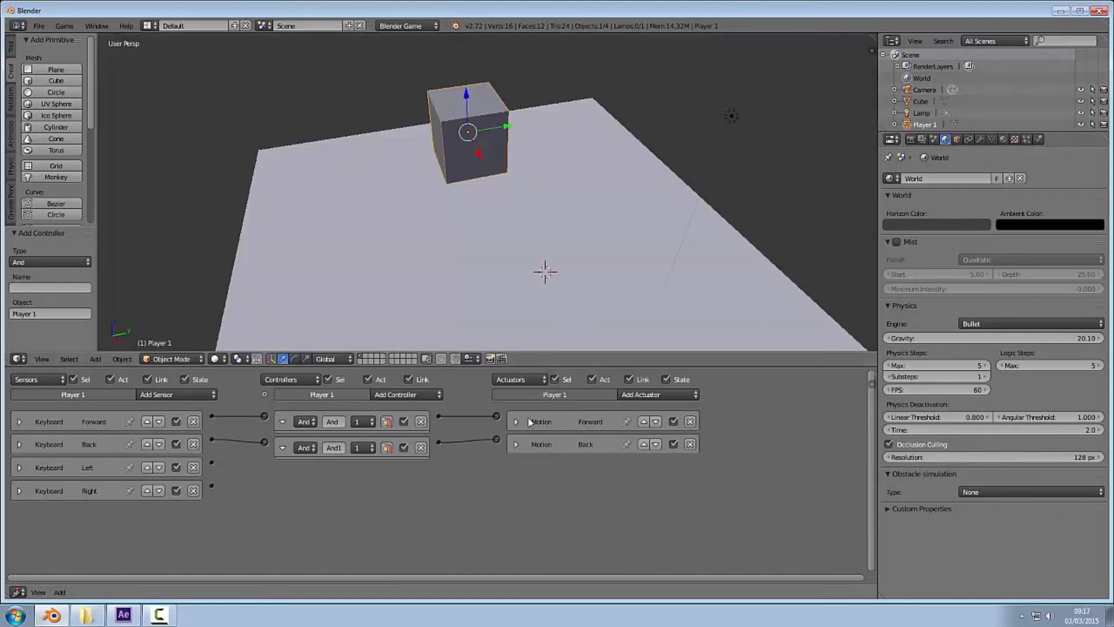
- Compare the Forward and Back actuators' Y locations, correct the Back actuator's Y value and collapse it
left_click(516, 445)
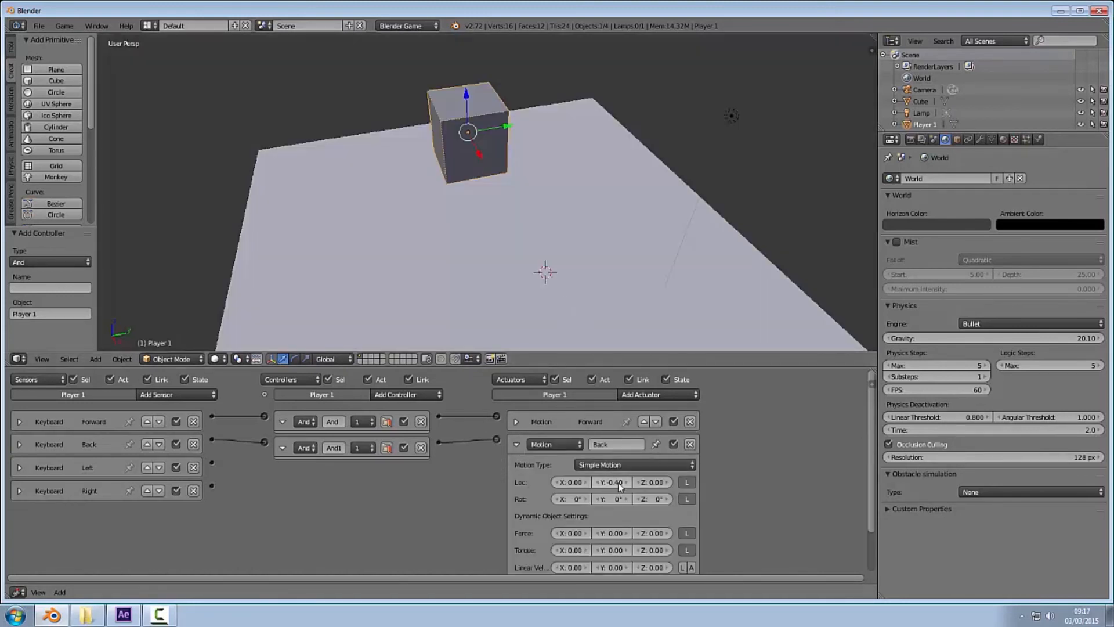
left_click(516, 423)
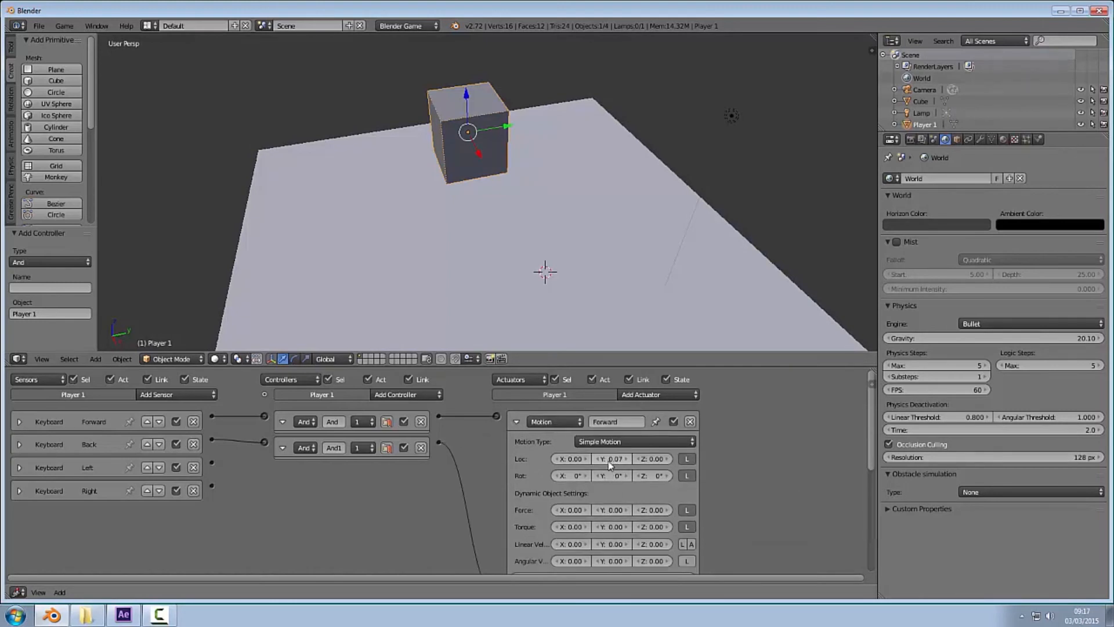
left_click(517, 423)
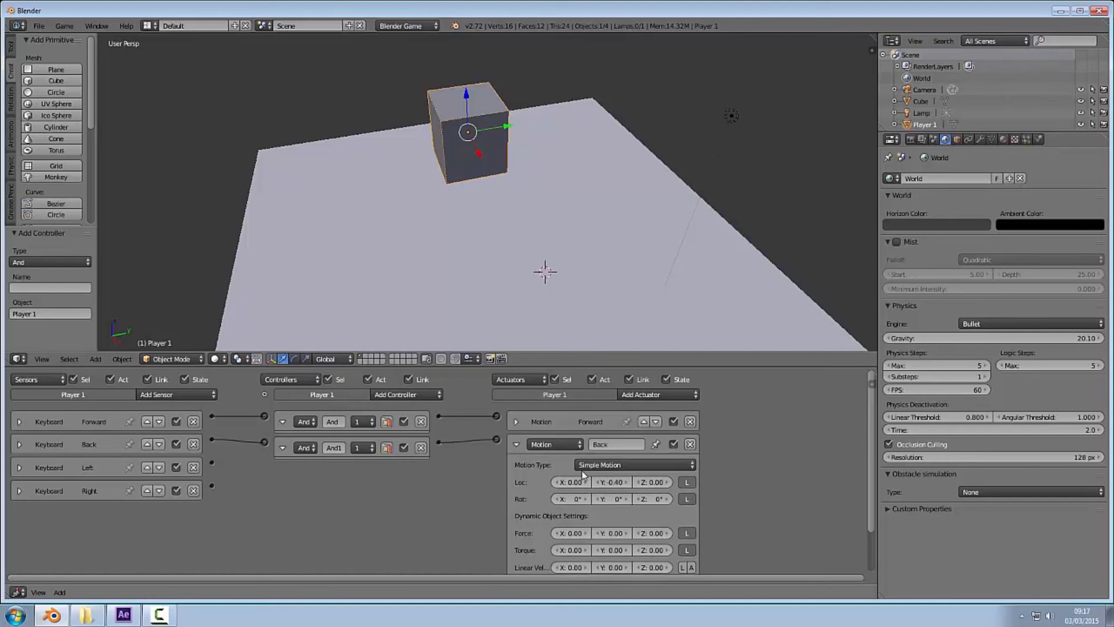
left_click(618, 485)
key("BackSpace")
key("Return")
left_click(516, 444)
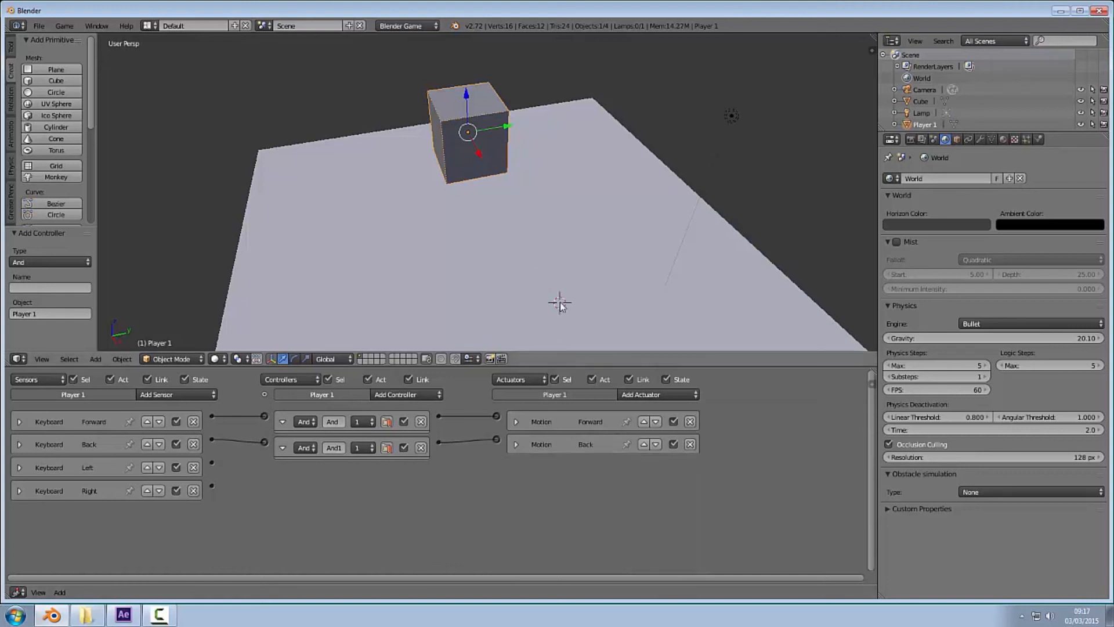
- Test-play the cube's forward and backward movement, then stop the game
key("p")
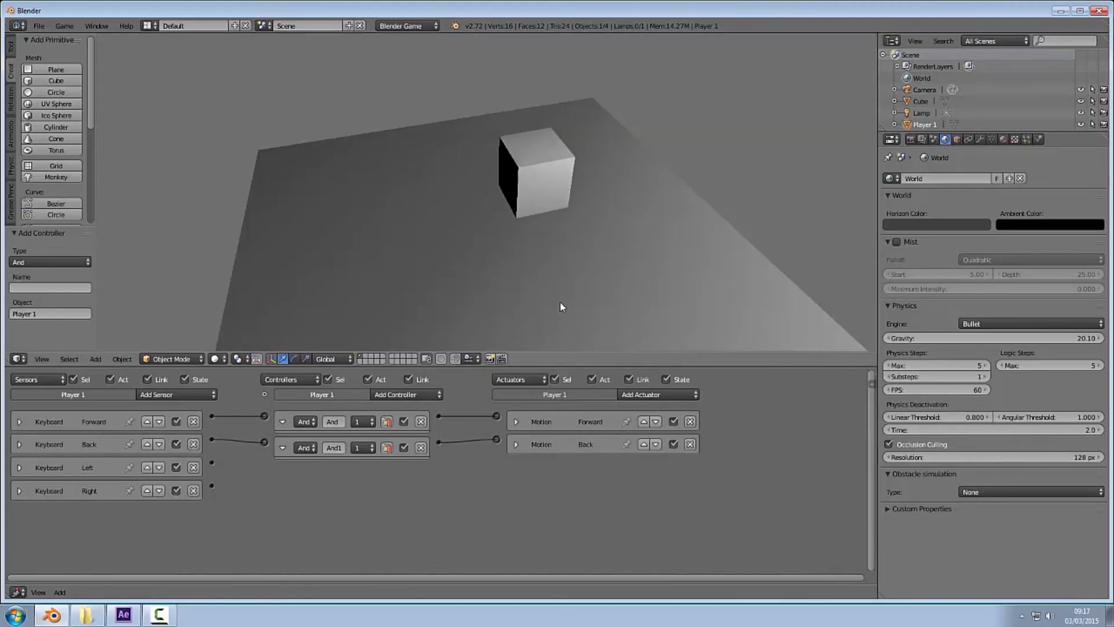
key("Up")
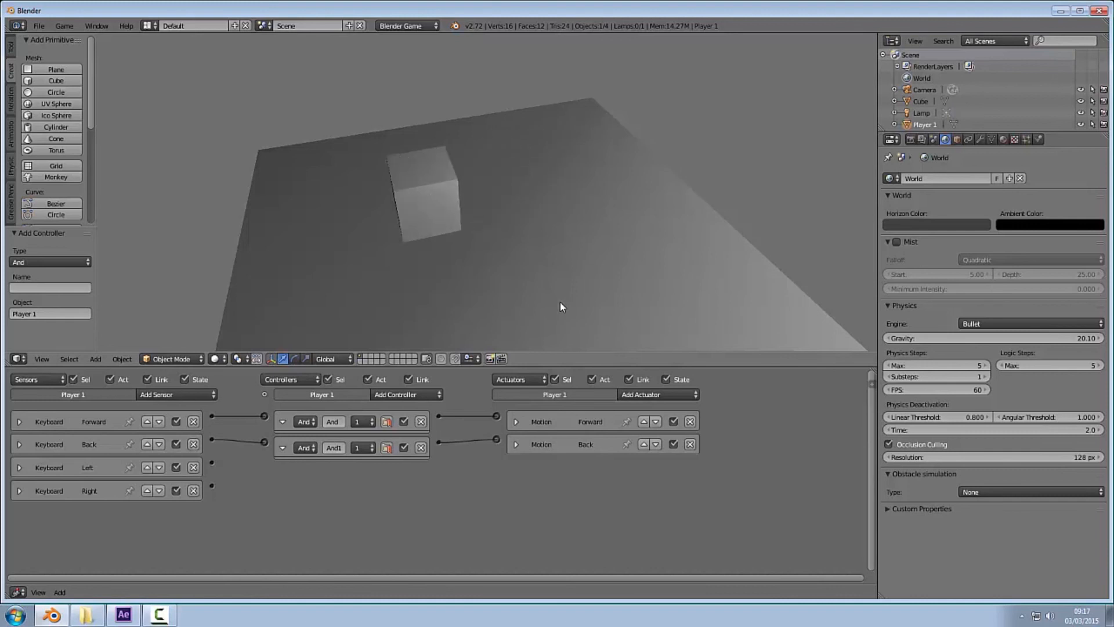
key("Down")
key("Escape")
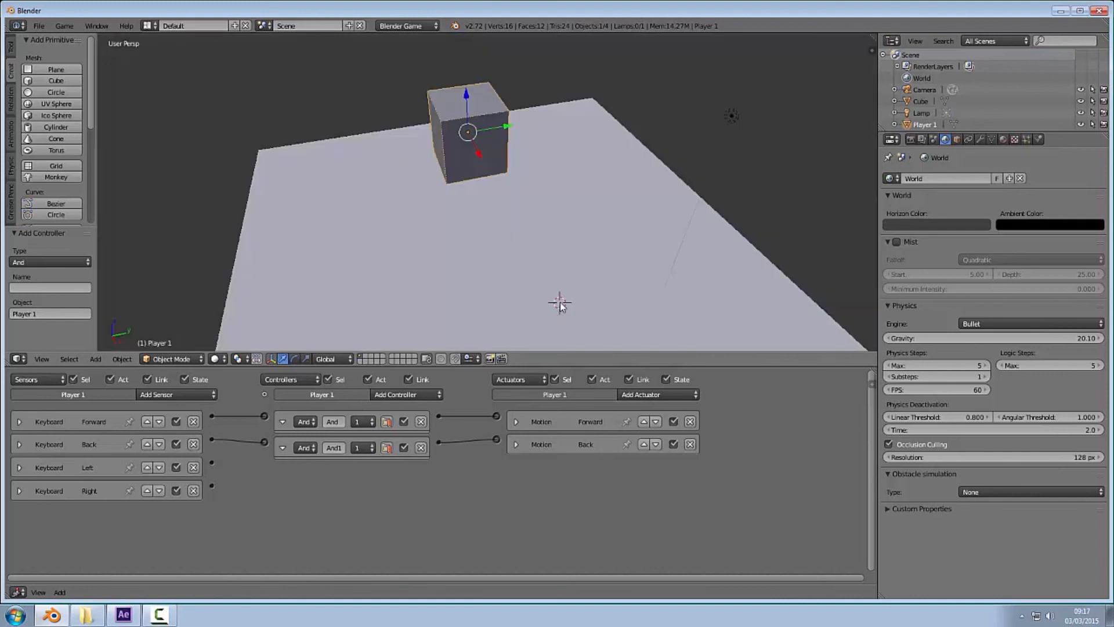
- Add a third Motion actuator to Player 1 and name it Left
left_click(642, 395)
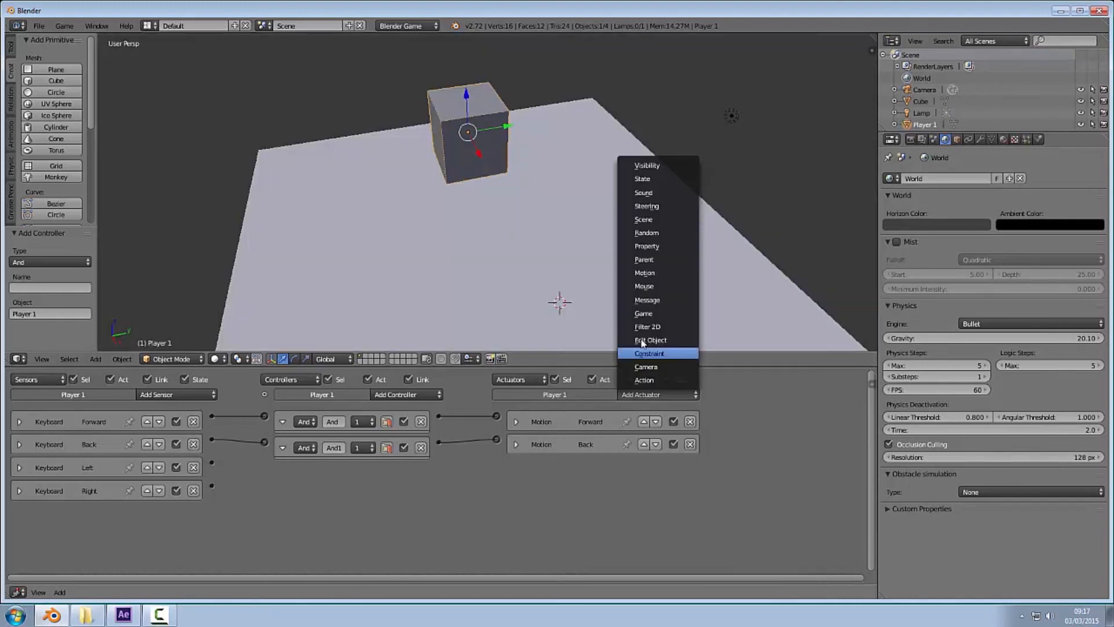
left_click(645, 273)
left_click(631, 465)
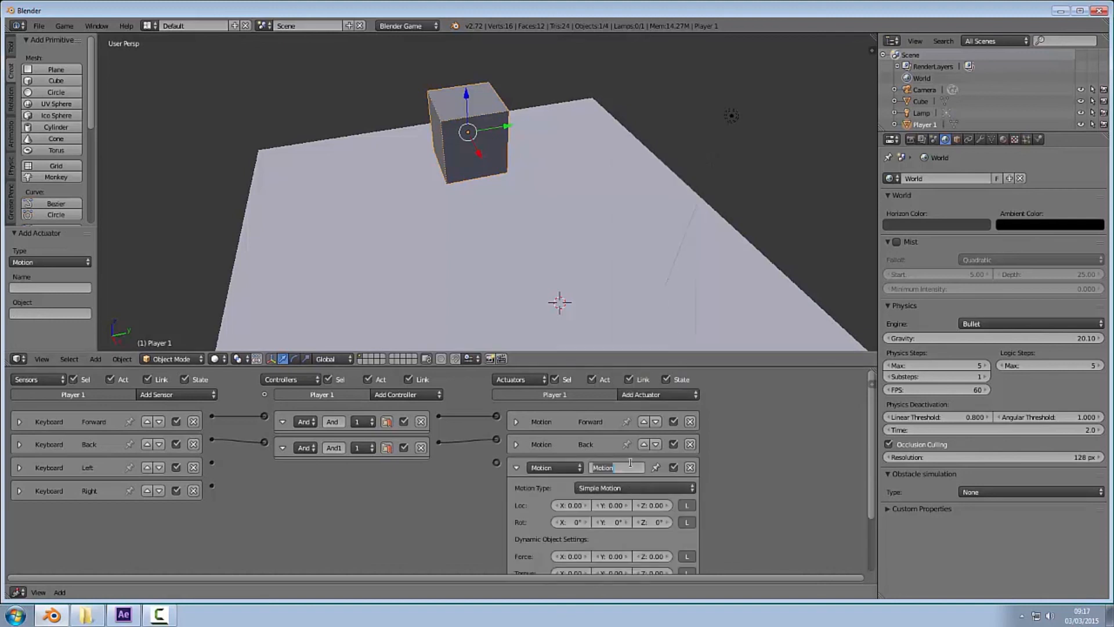
type("Left")
key("Return")
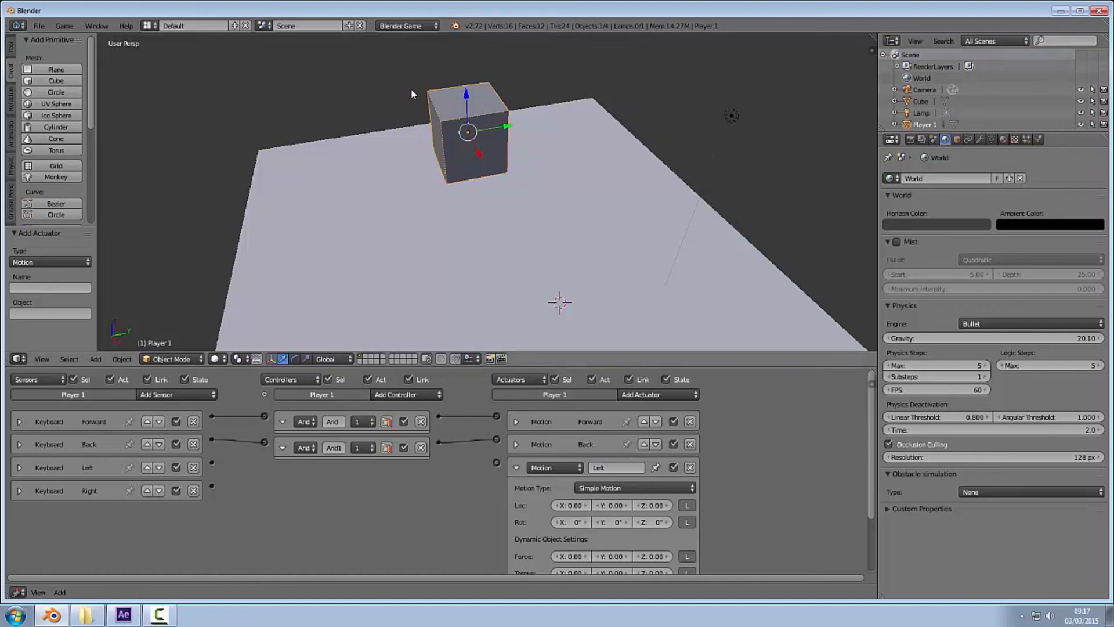
- Try rotating the player cube slightly about the global Z axis, undo the rotation and restore the translate manipulator
left_click(295, 359)
left_click_drag(497, 151, 490, 152)
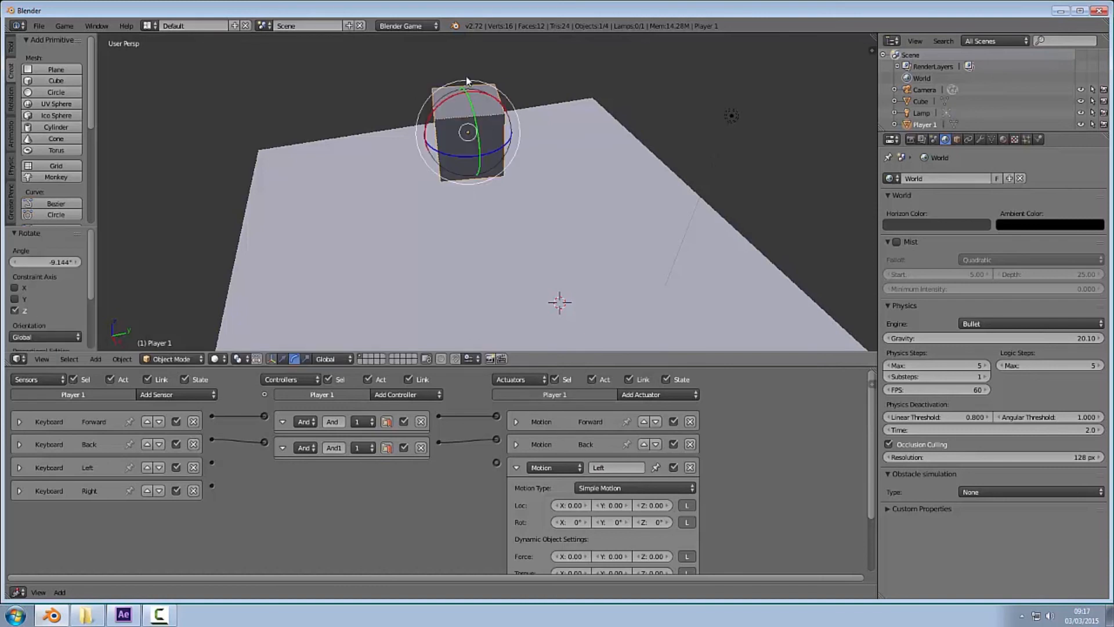
key("ctrl+z")
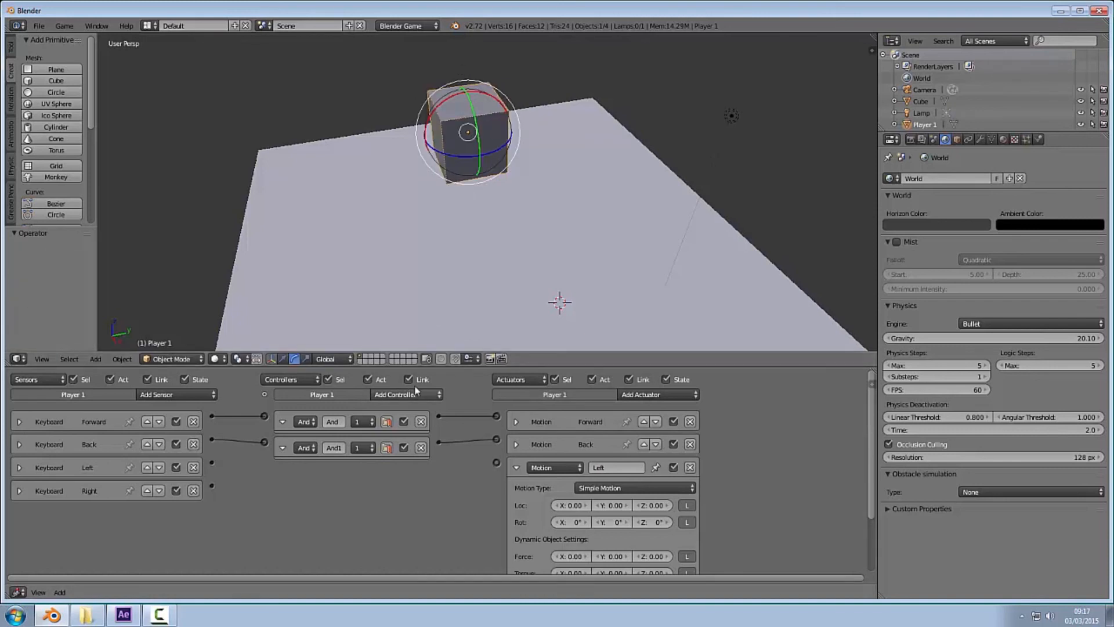
left_click(282, 359)
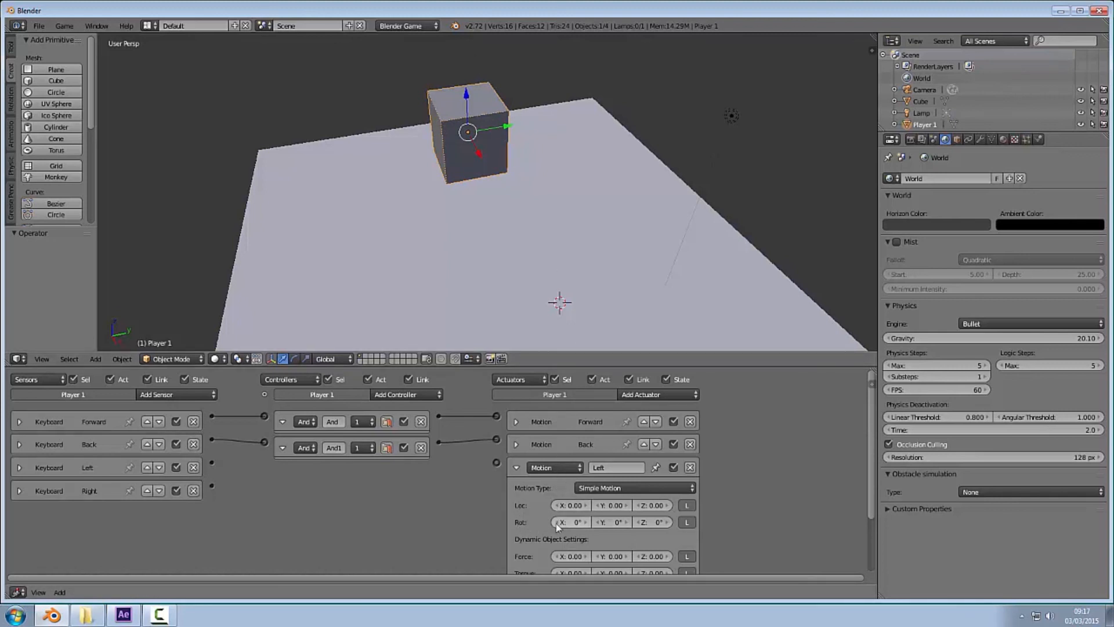
- Set the Left actuator's Z rotation to 3°
left_click(651, 521)
type("3")
key("Return")
- Link the Left sensor to the Left actuator through an And controller and briefly test-play the game
left_click_drag(212, 463, 497, 462)
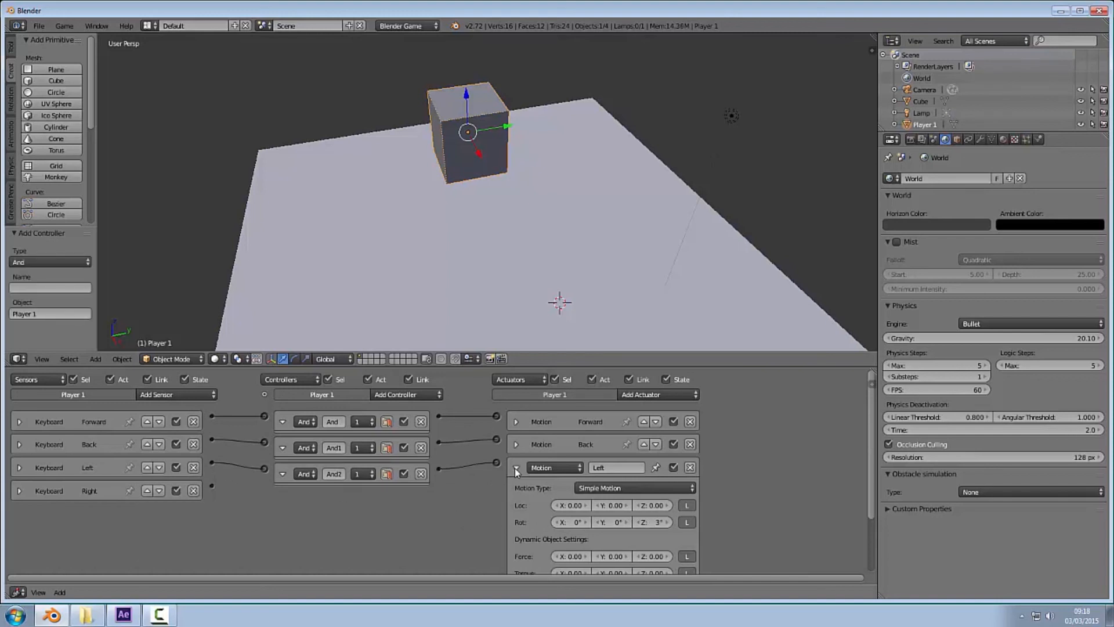
left_click(515, 468)
key("p")
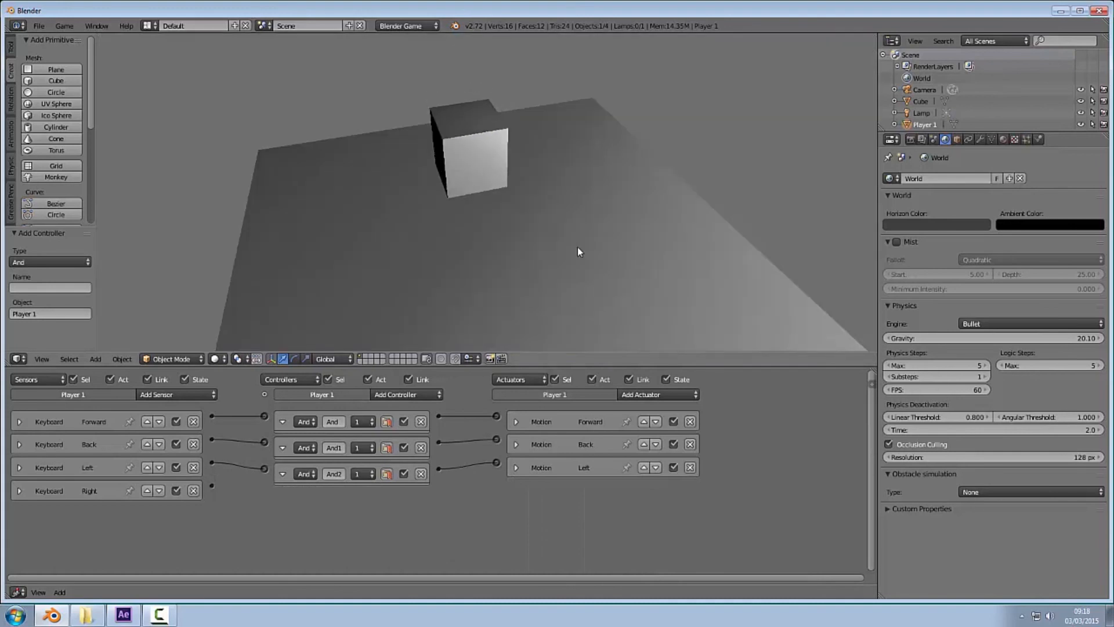
key("Escape")
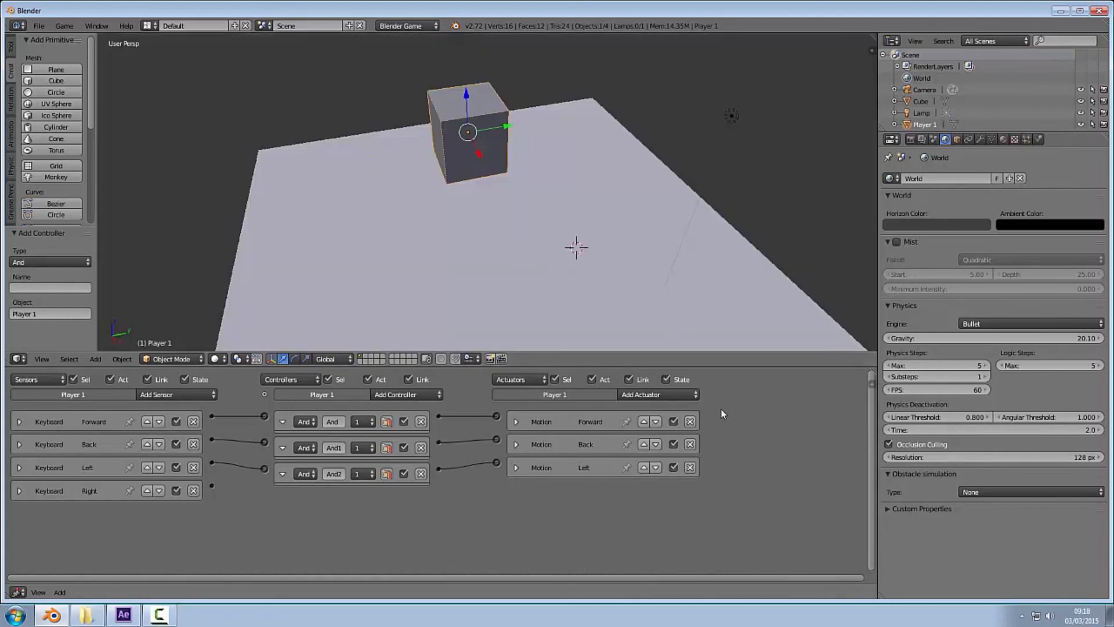
left_click(680, 397)
left_click(666, 290)
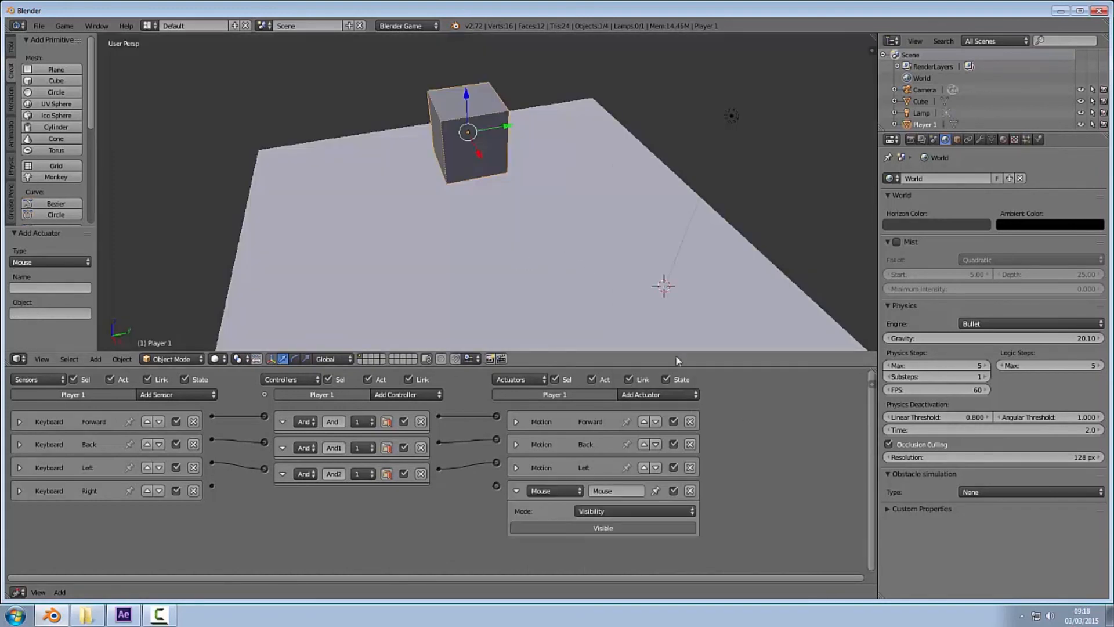
left_click(690, 490)
- Add a fourth Motion actuator to Player 1 and name it Right
left_click(681, 394)
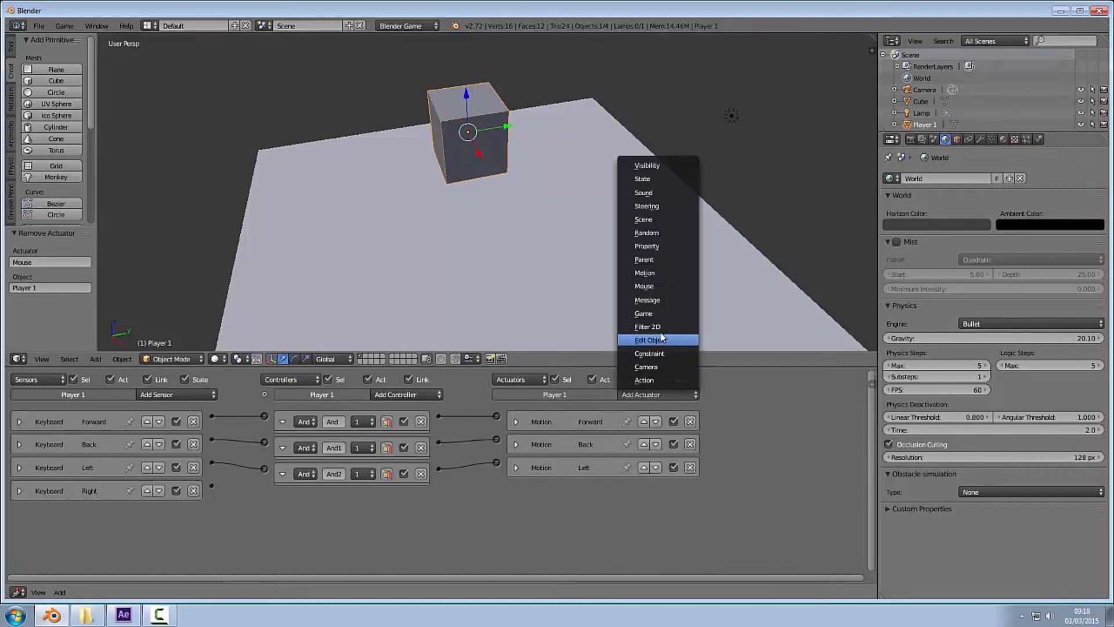
left_click(645, 273)
left_click(619, 491)
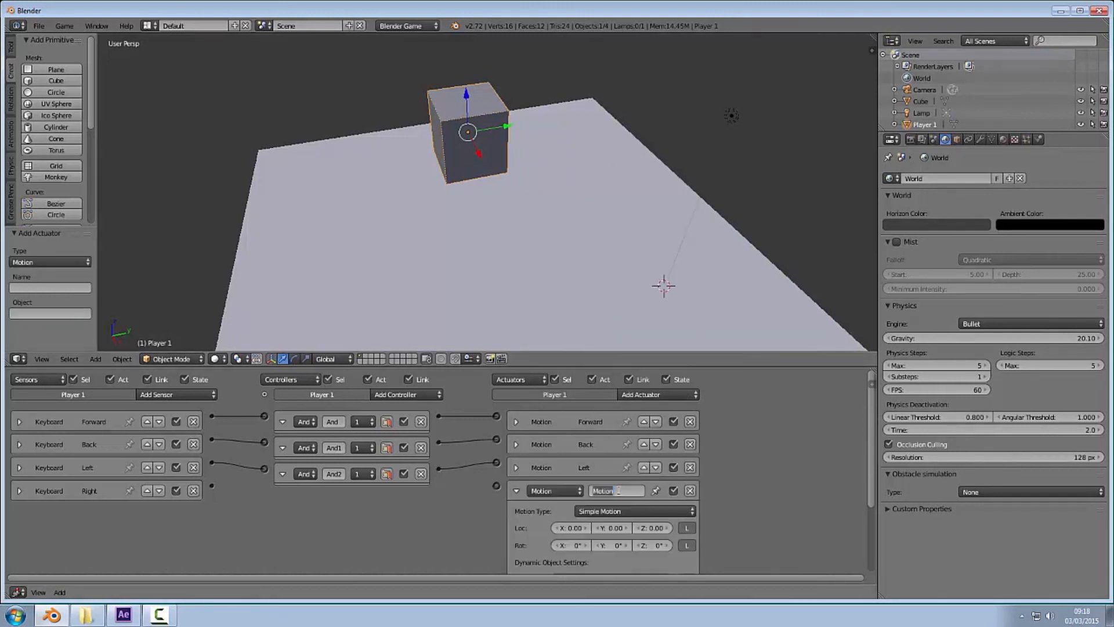
type("Right")
key("Return")
- Set the Right actuator's Z rotation to -3° and link the Right sensor to it through an And controller
left_click(653, 545)
type("-3")
key("Return")
left_click_drag(215, 486, 497, 487)
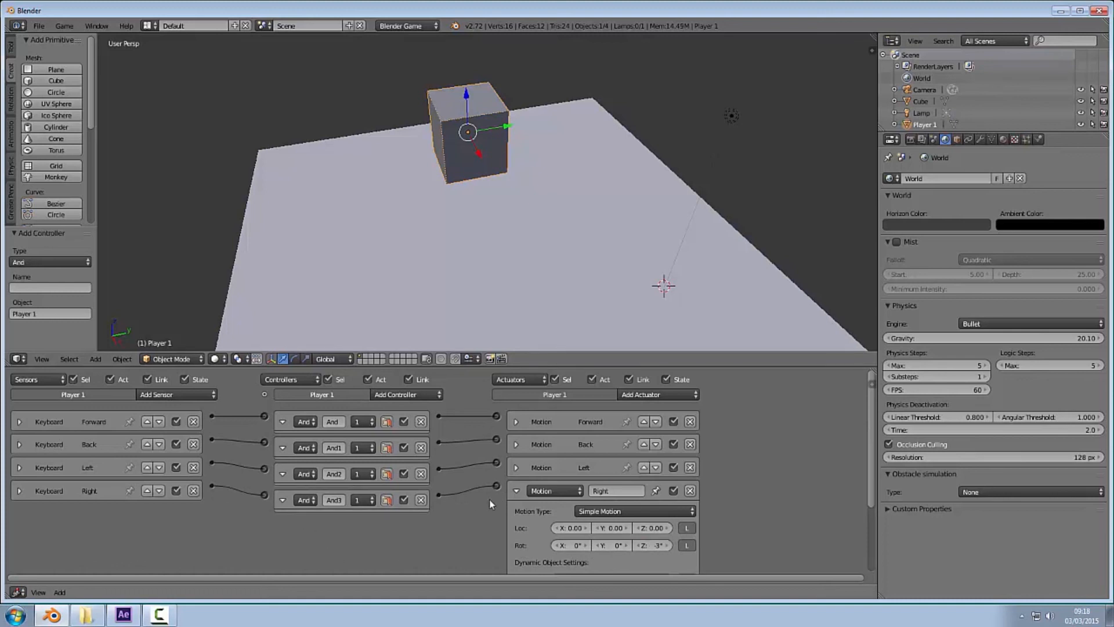
left_click(519, 492)
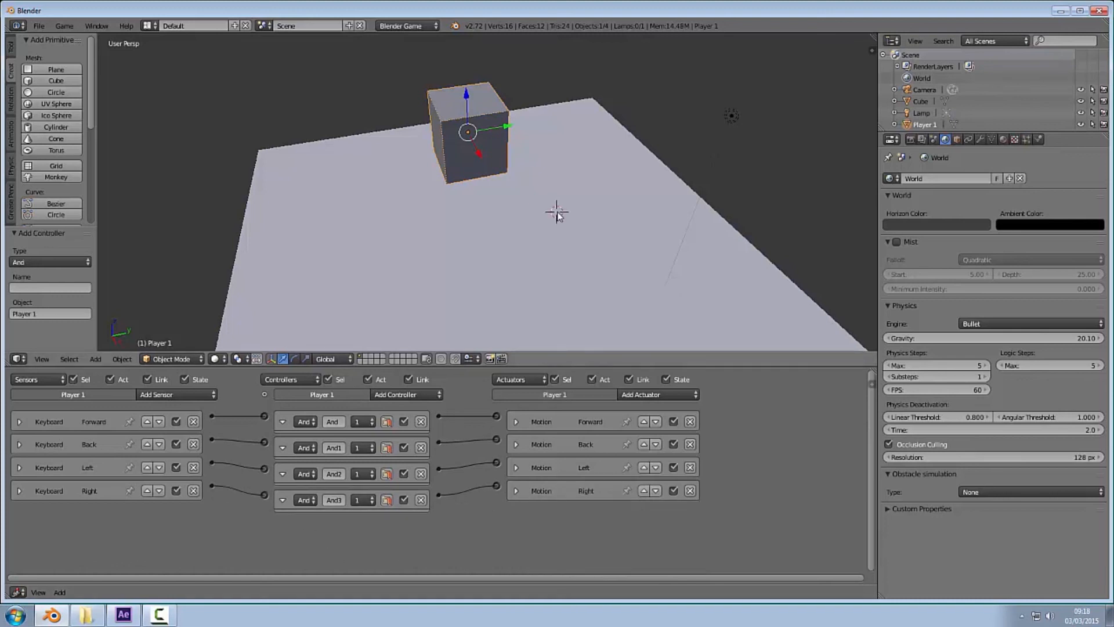
- Test-play the game, driving the cube forward and turning it across the floor
key("p")
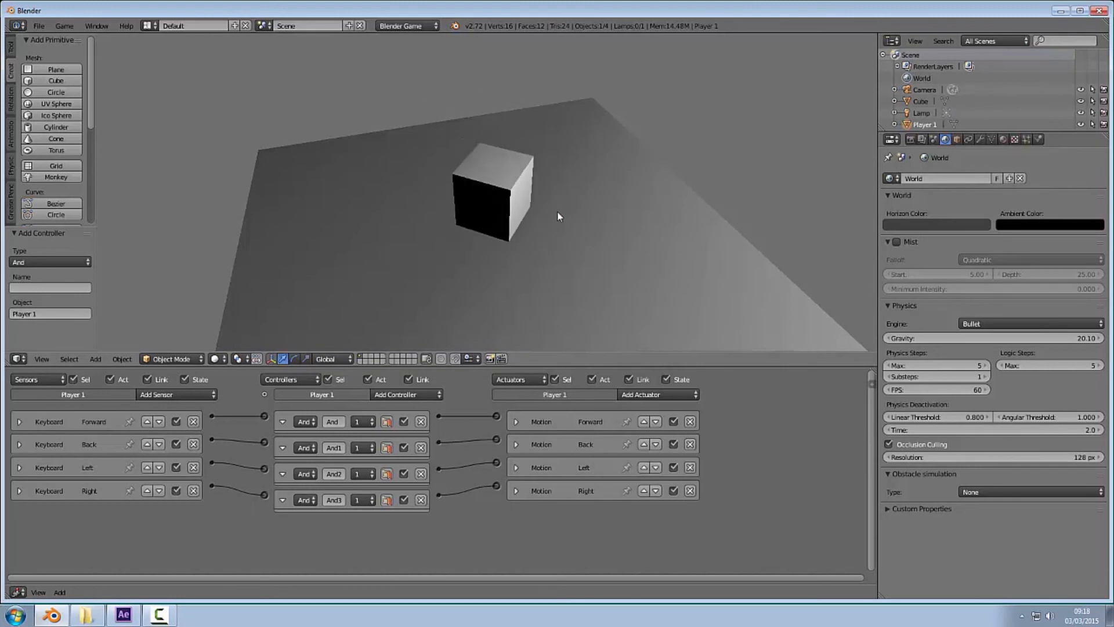
key("w")
key("d")
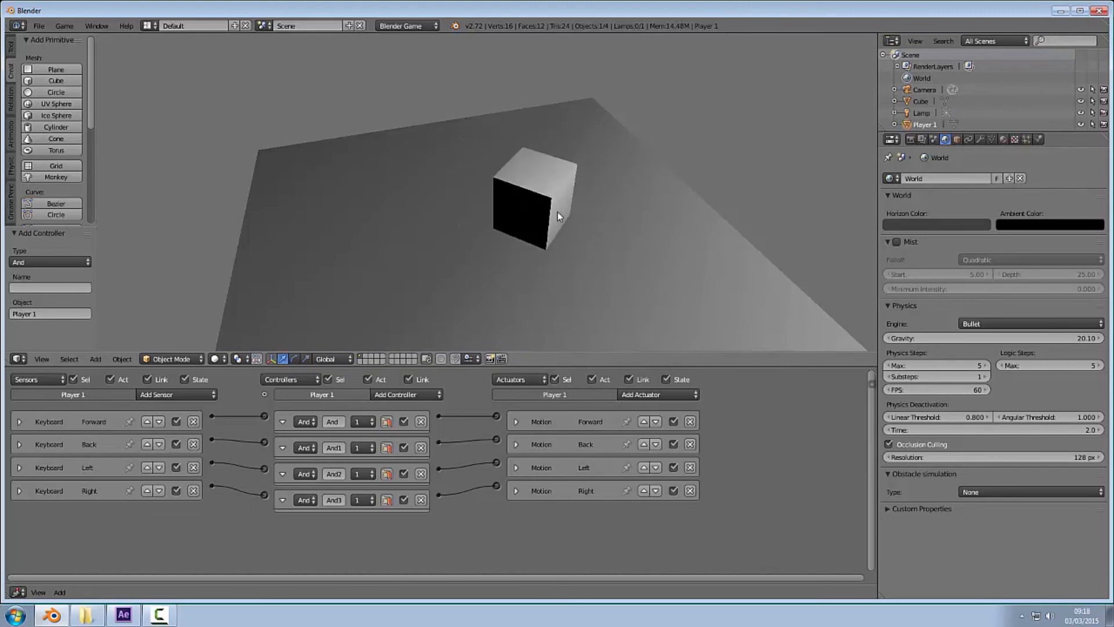
key("w")
key("d")
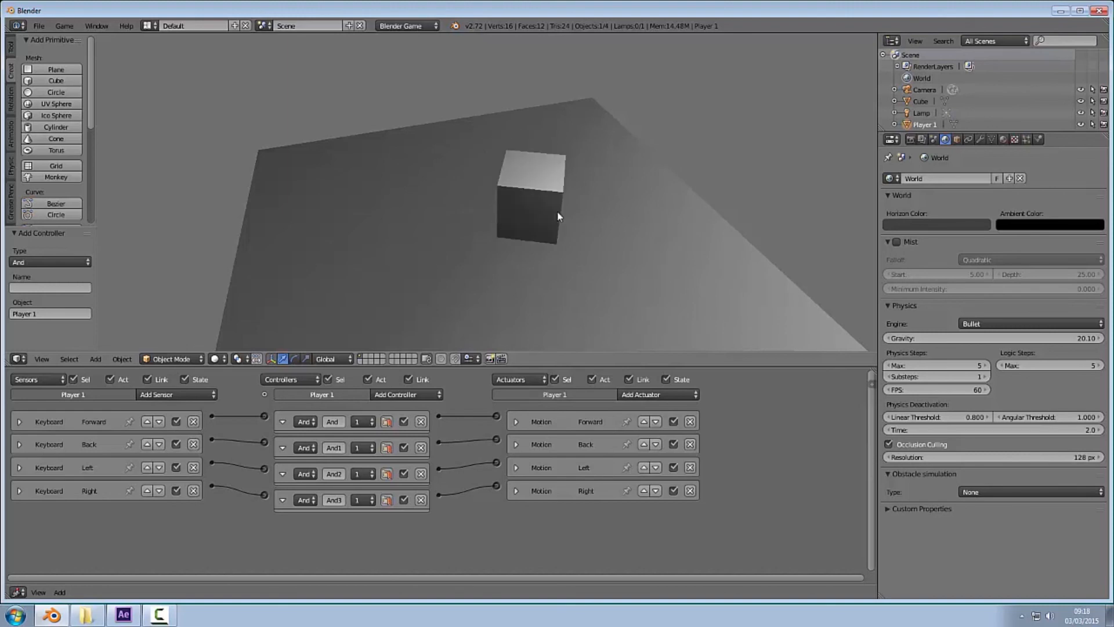